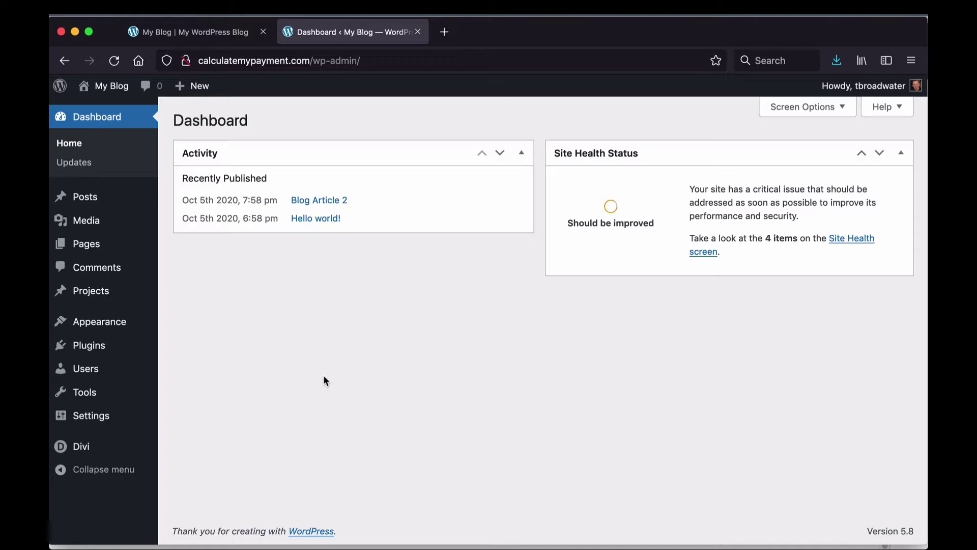
Step: Drag the WordPress window down to uncover the Google Drive window behind it
left_click_drag(541, 35, 544, 51)
Step: Bring the Google Drive My Drive window listing Cosh-BG-July-2021.mp4 to the front
left_click(524, 26)
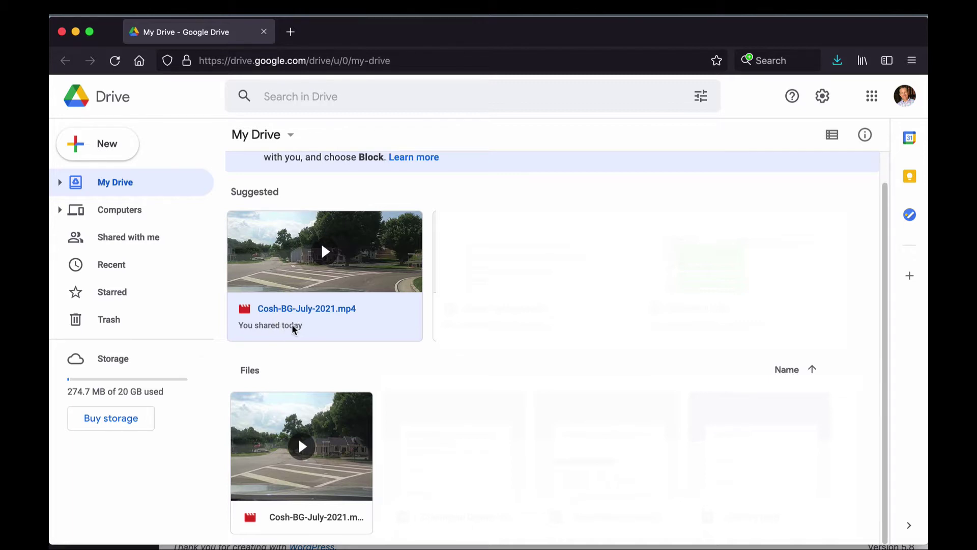
Step: Confirm Cosh-BG-July-2021.mp4's sharing is set to 'Anyone with the link' can view
right_click(293, 330)
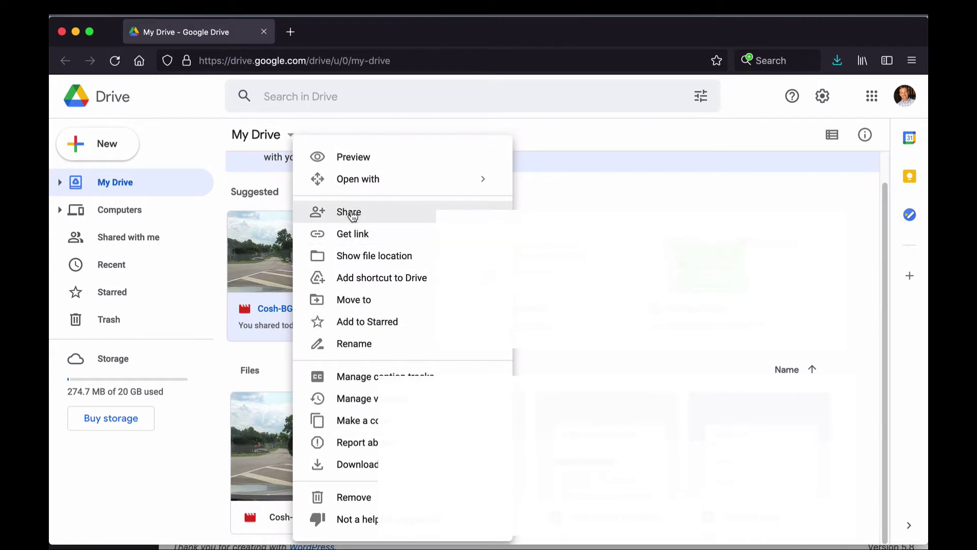
left_click(350, 215)
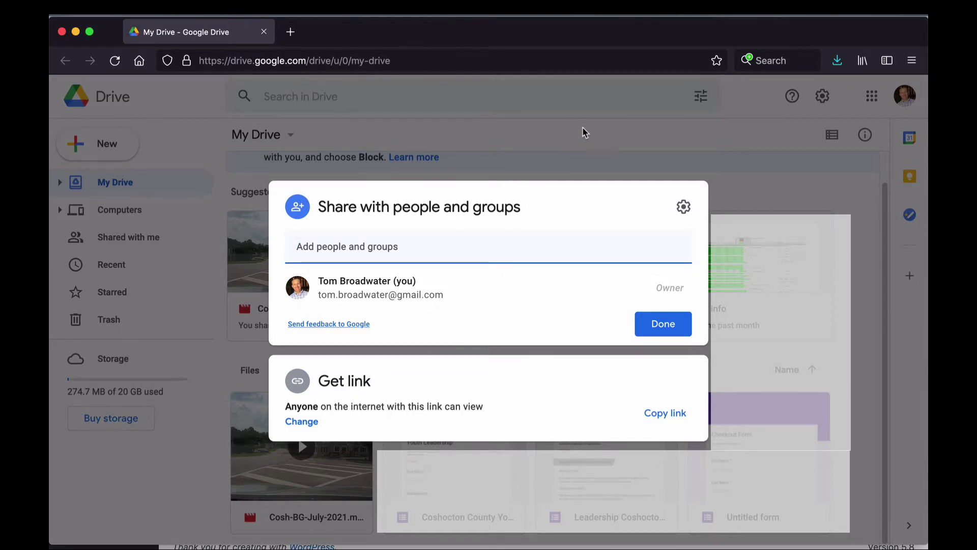
left_click(594, 144)
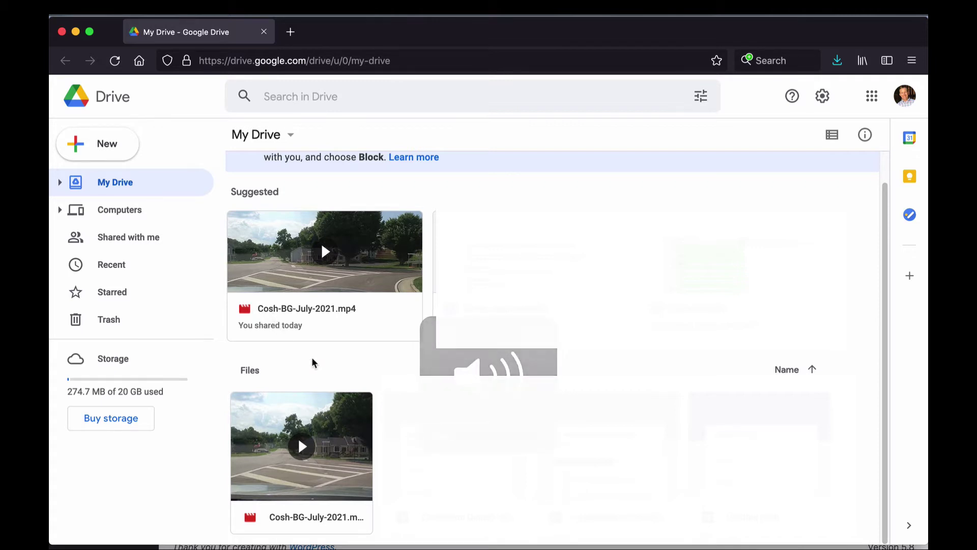
Step: Preview Cosh-BG-July-2021.mp4 and open it in its own Drive viewer tab
left_click(283, 333)
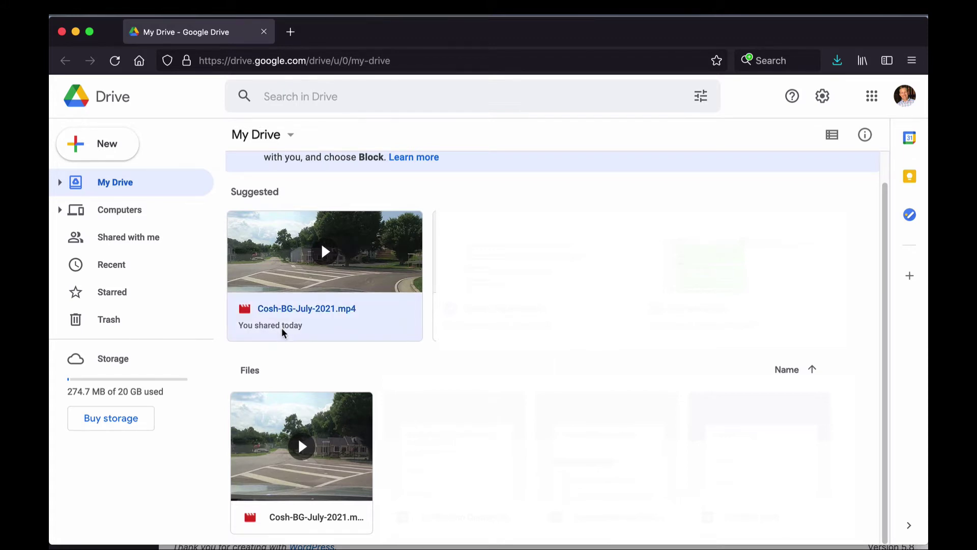
double_click(283, 332)
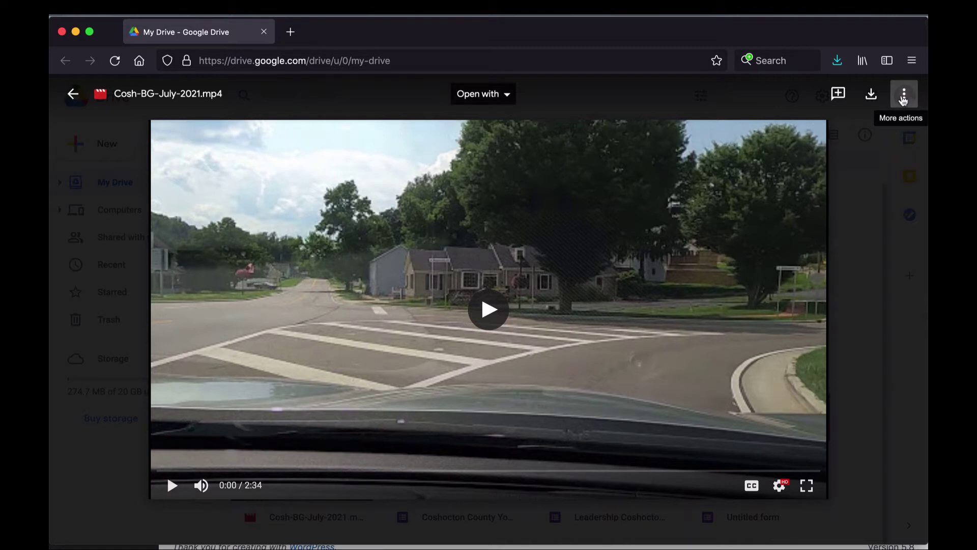
left_click(904, 97)
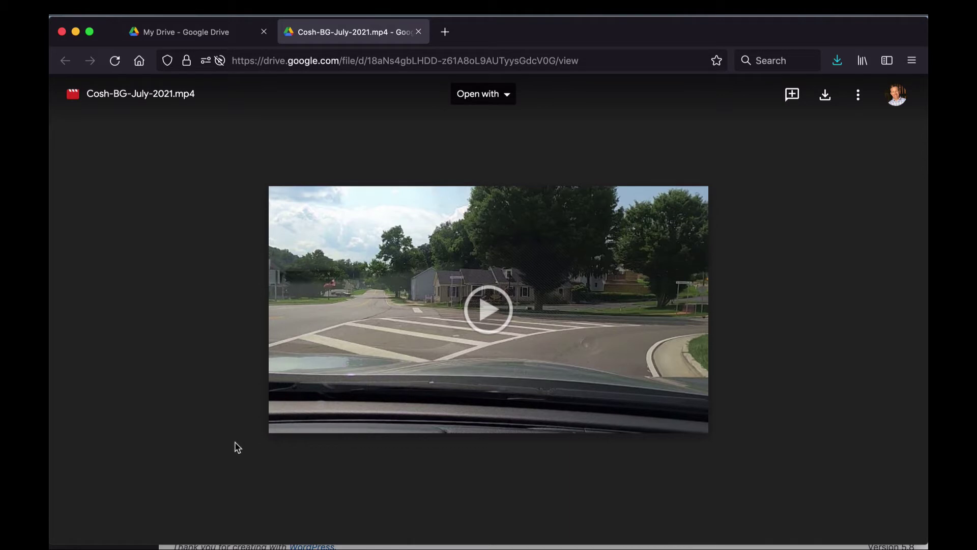
Step: Select the video's 640×480 iframe embed code from Embed item, then close the dialog
left_click(858, 98)
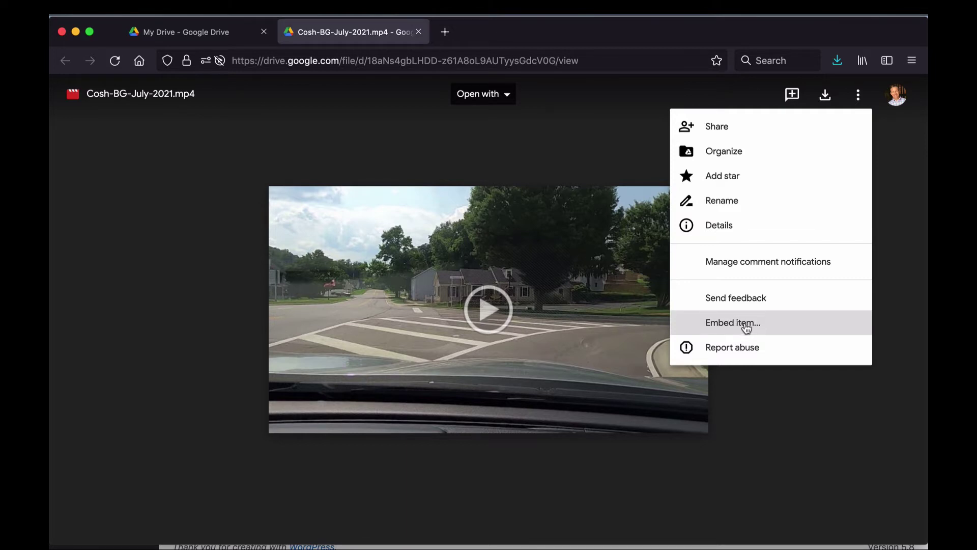
left_click(736, 328)
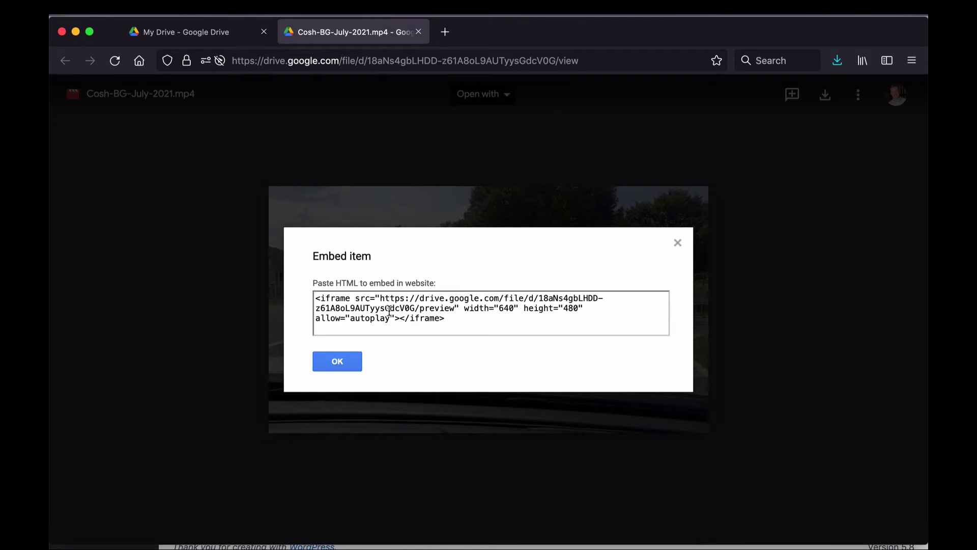
left_click_drag(455, 319, 315, 300)
key("super+c")
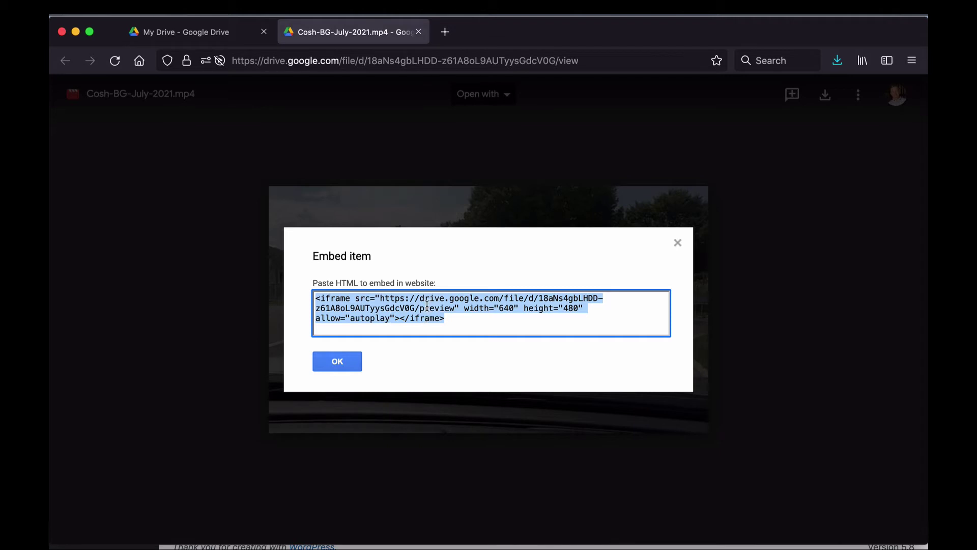
left_click(678, 244)
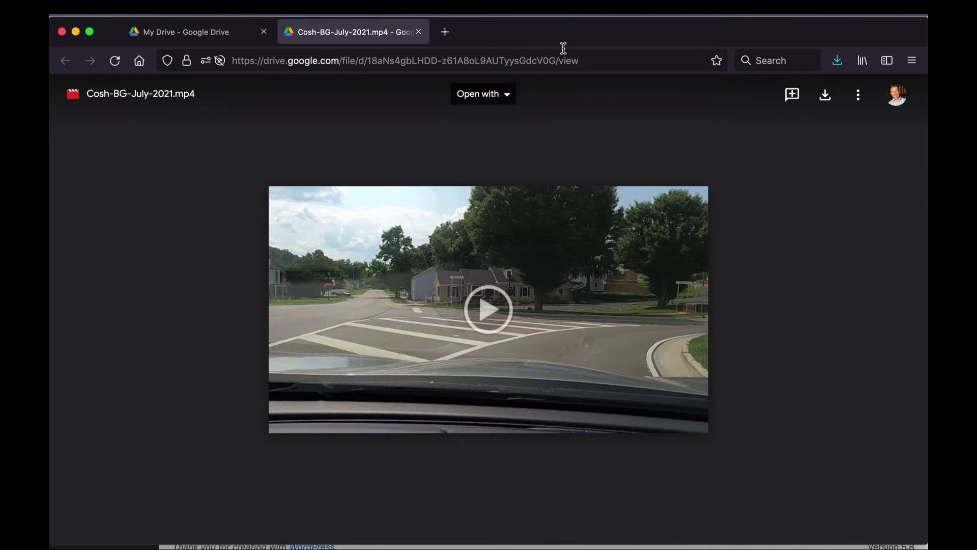
Step: Return to the WordPress admin and open the Pages list showing Demo, Divi Page, Home, Privacy Policy
left_click_drag(547, 35, 577, 40)
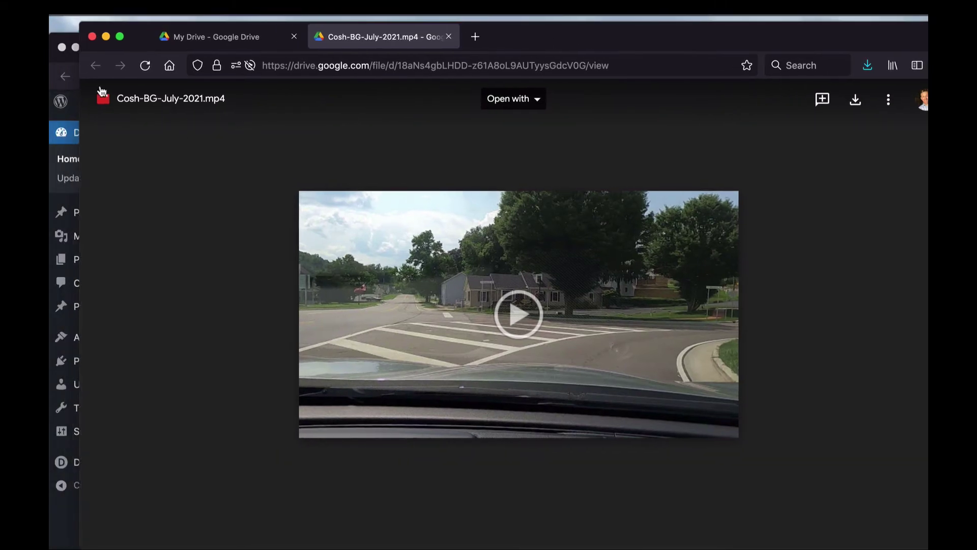
left_click(65, 74)
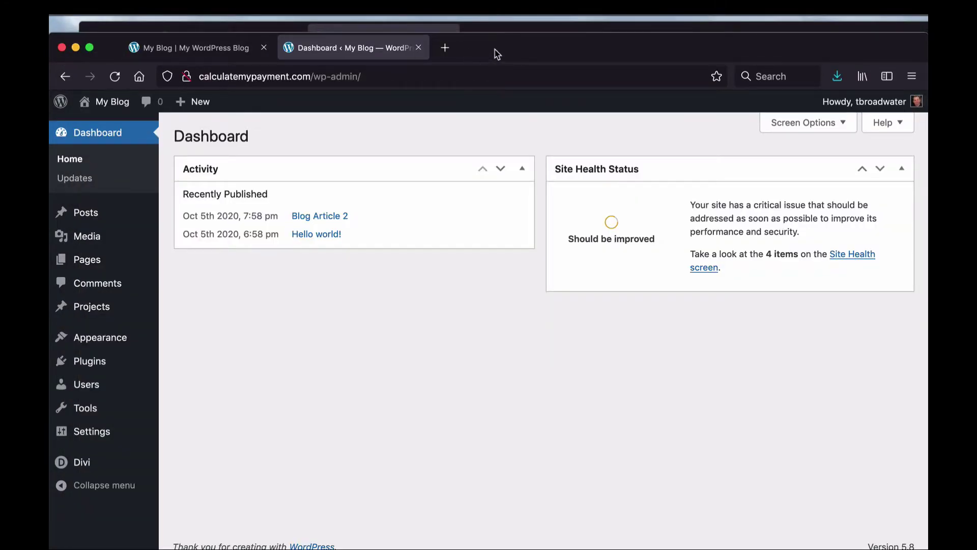
left_click_drag(498, 54, 497, 39)
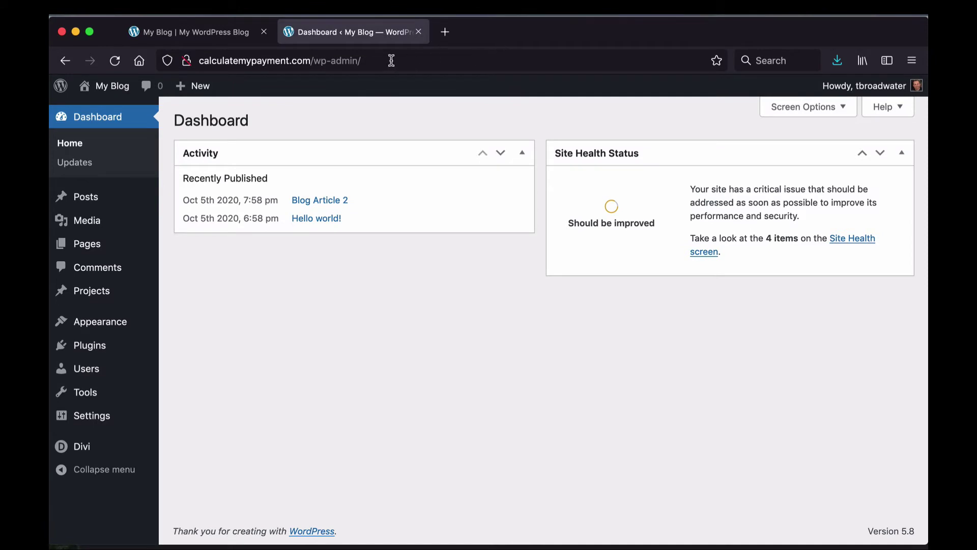
mouse_move(102, 245)
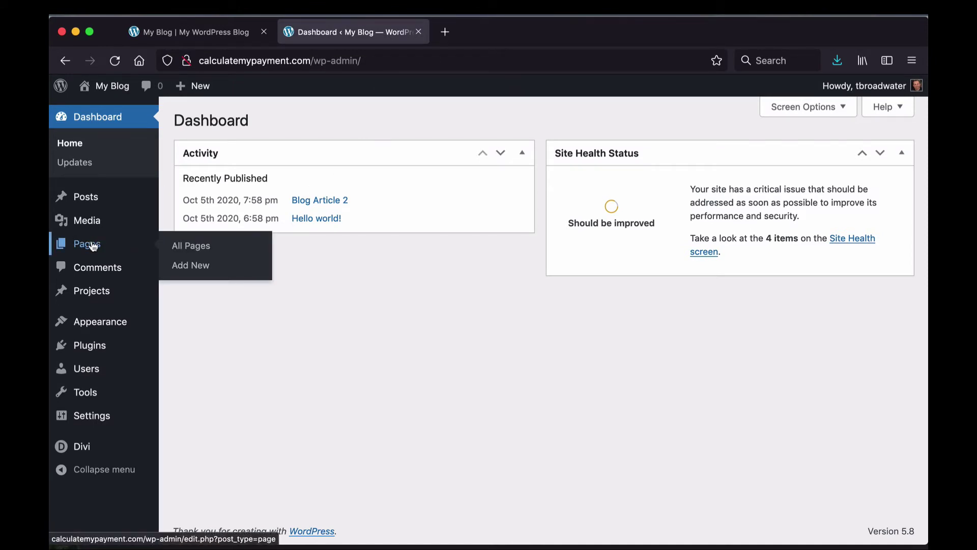
left_click(92, 246)
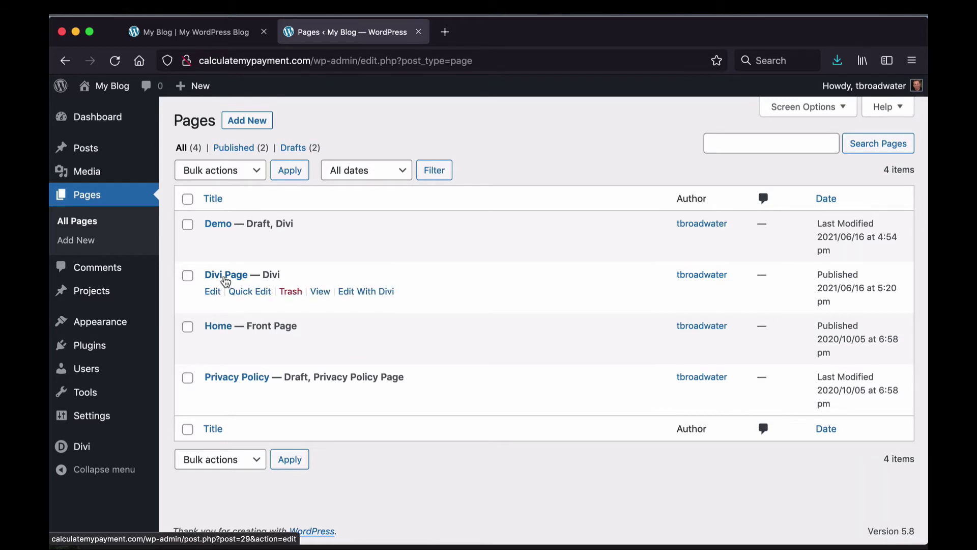
Step: Open Divi Page with Divi and delete the YouTube video module below the Content Area text
left_click(360, 293)
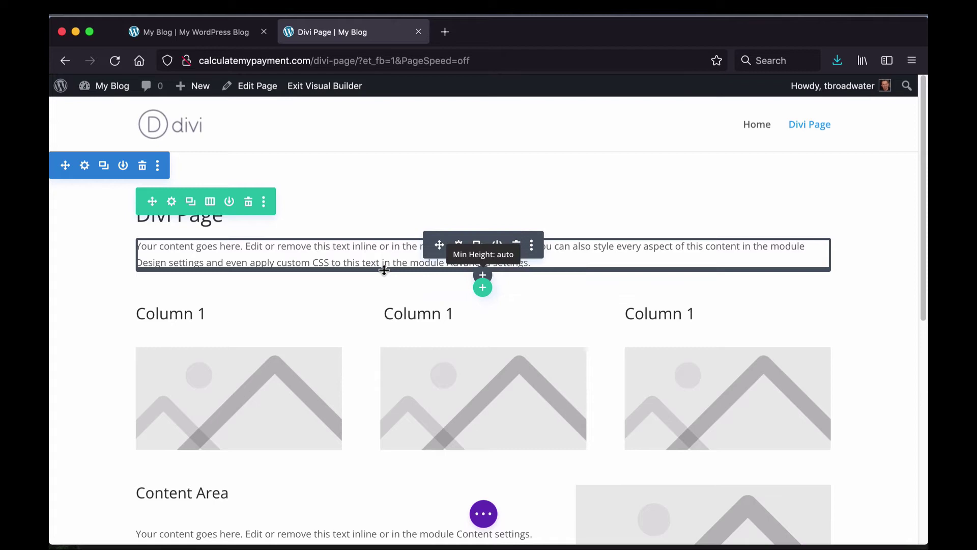
scroll(268, 341, "down", 2)
scroll(262, 387, "down", 8)
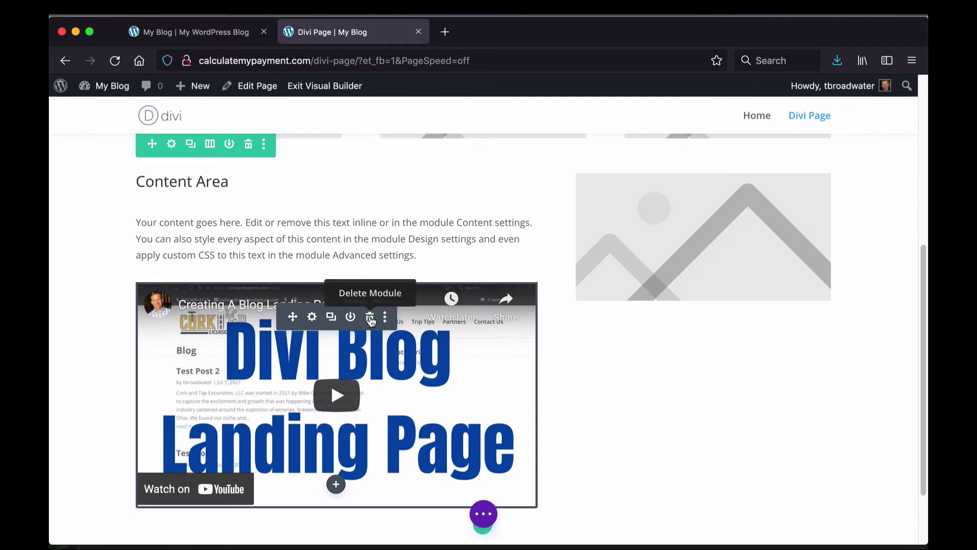
left_click(371, 319)
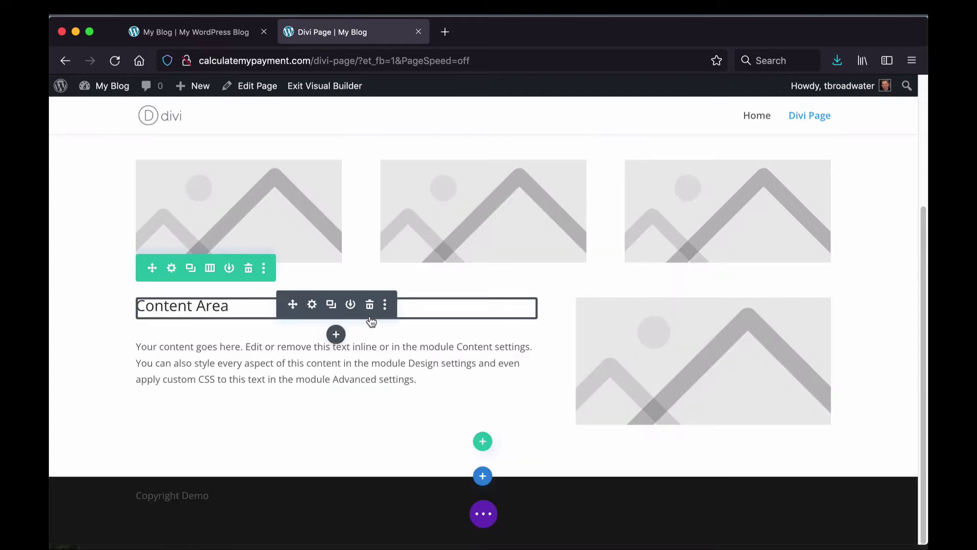
mouse_move(337, 387)
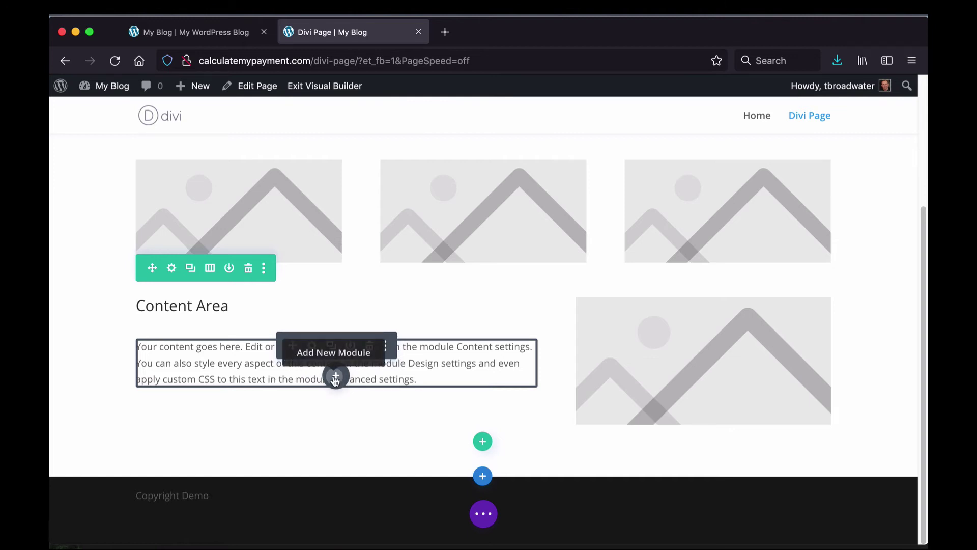
scroll(331, 383, "up", 1)
scroll(328, 385, "up", 1)
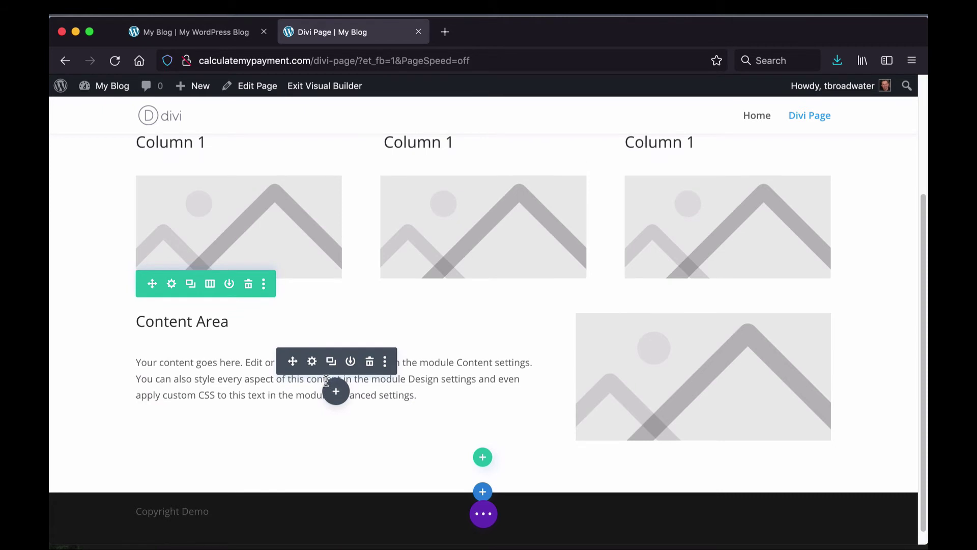
Step: Add a Code module below Content Area containing the pasted Google Drive iframe embed code
left_click(325, 389)
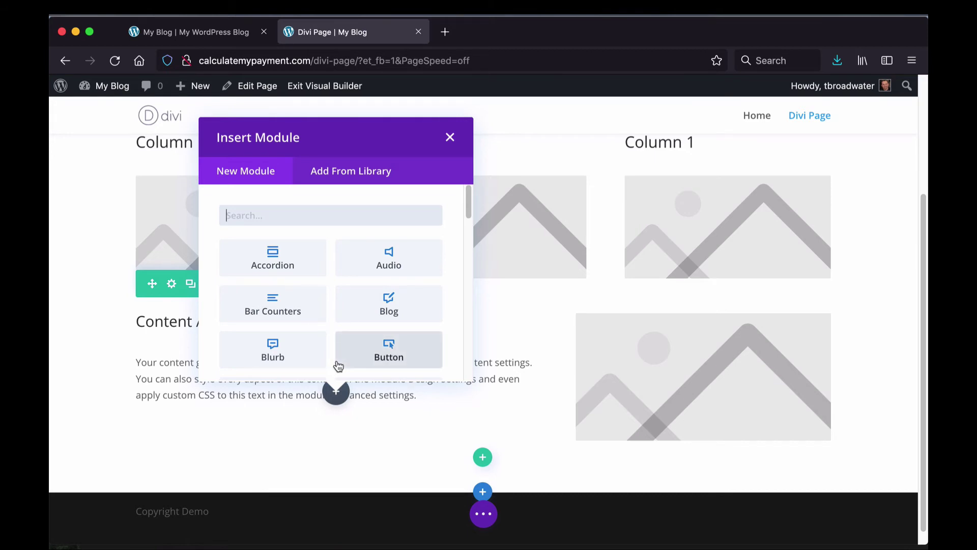
type("video")
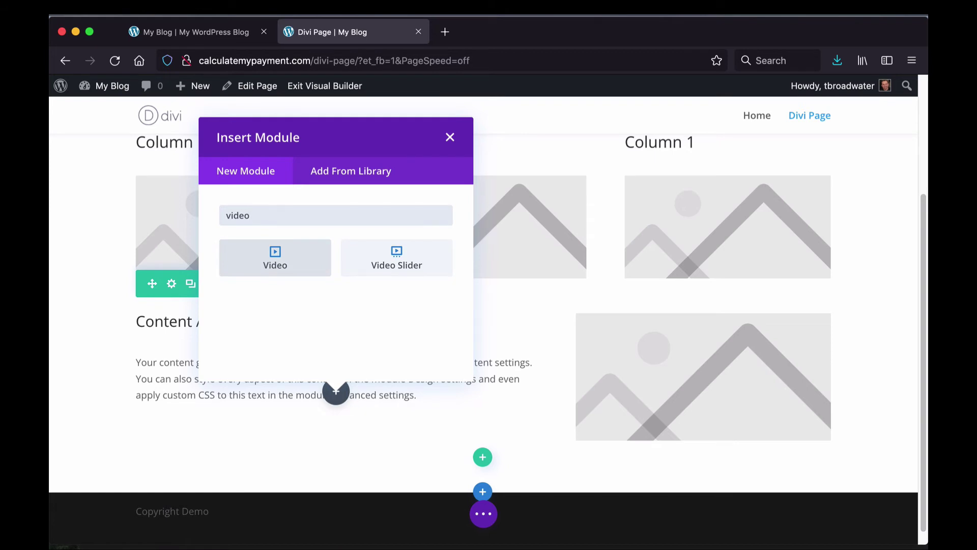
key("BackSpace")
key("BackSpace")
key("BackSpace")
key("BackSpace")
key("BackSpace")
type("code")
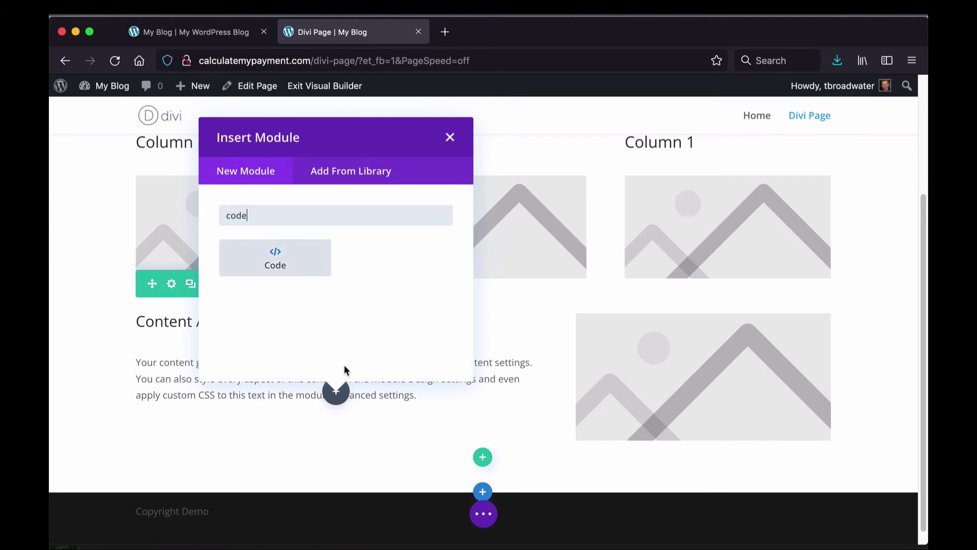
left_click(279, 258)
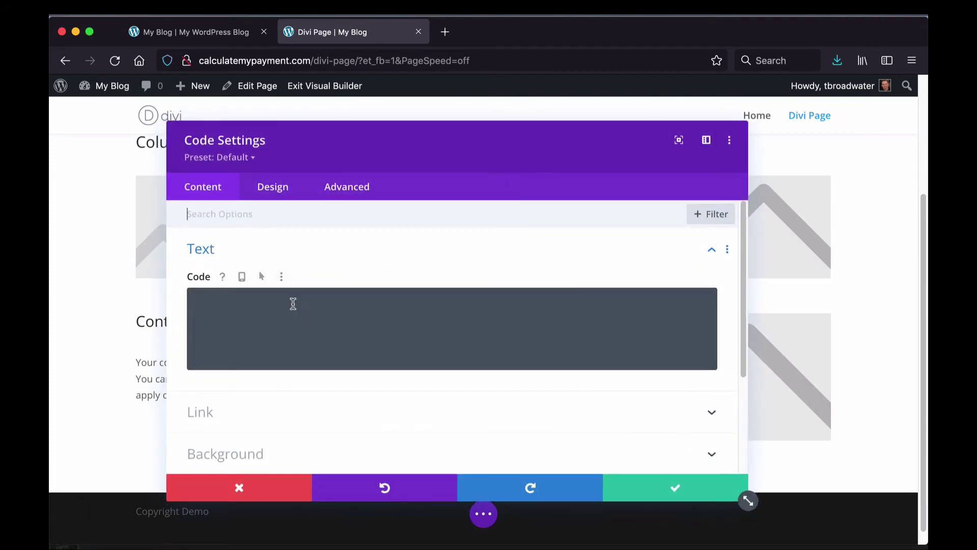
left_click(293, 303)
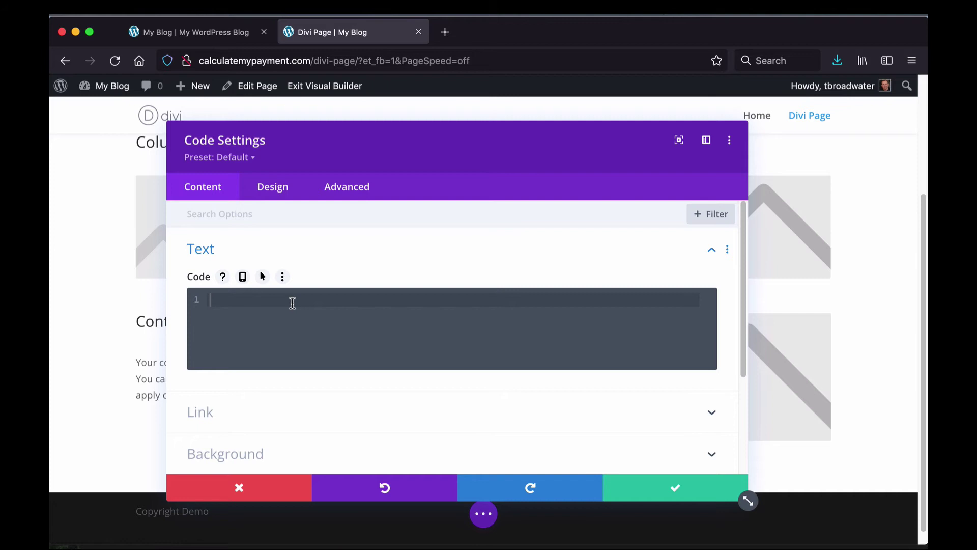
key("super+v")
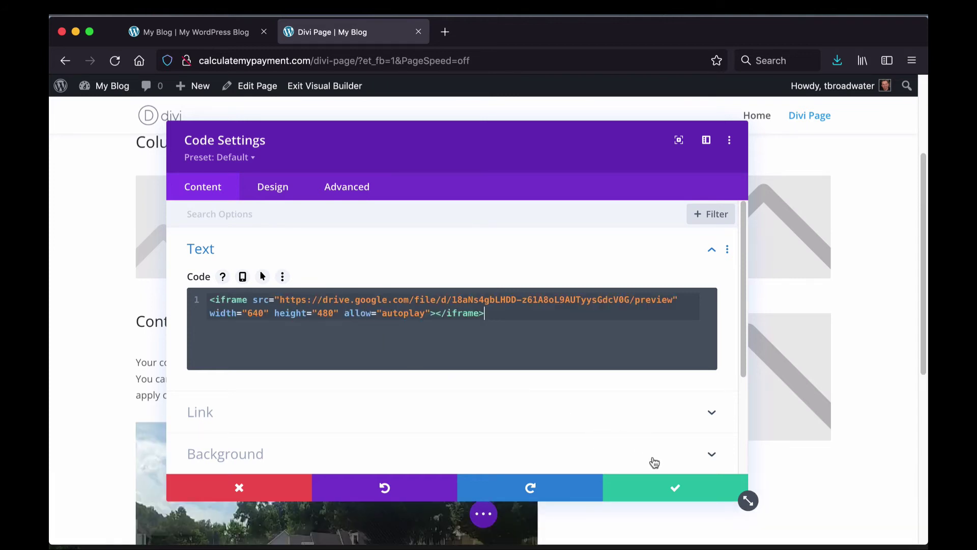
left_click(669, 490)
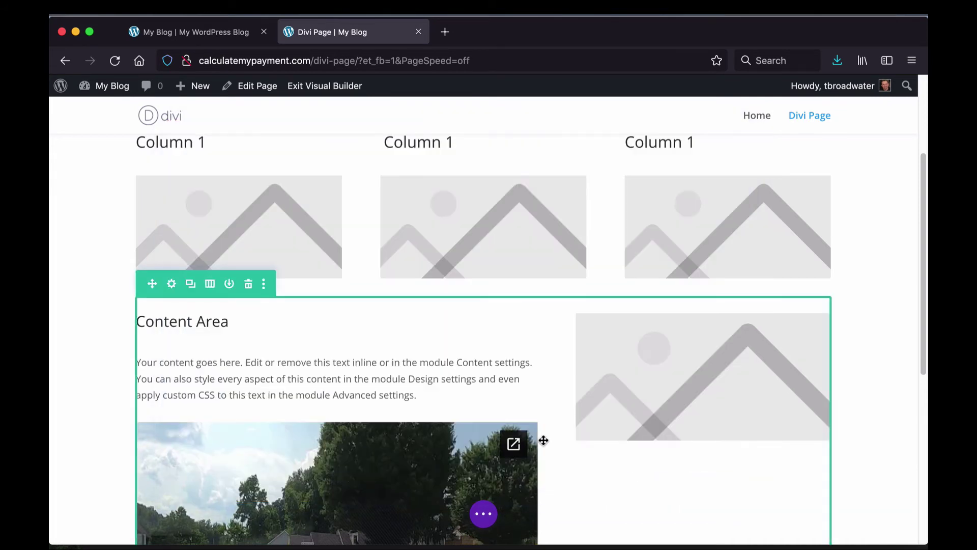
Step: Save Divi Page from the builder's page settings bar
scroll(90, 390, "down", 5)
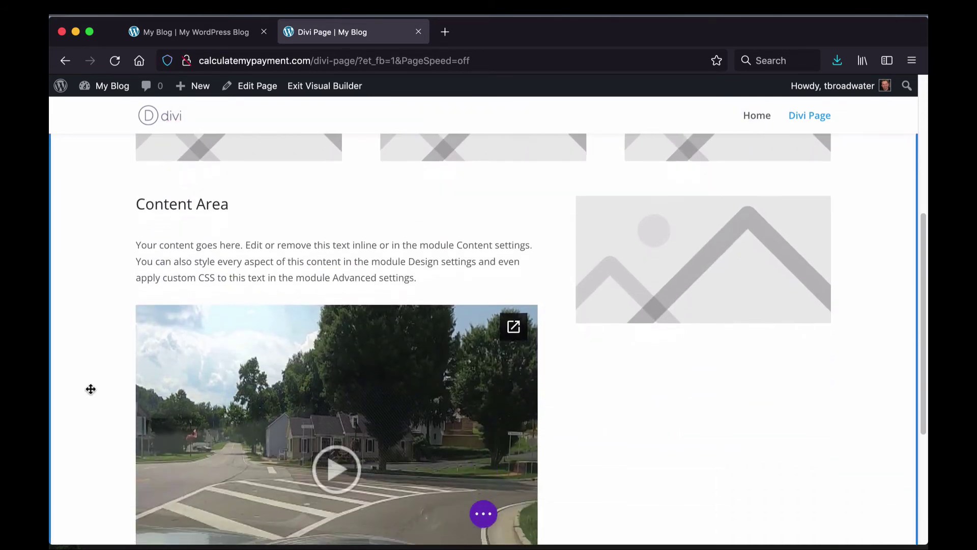
scroll(90, 389, "down", 2)
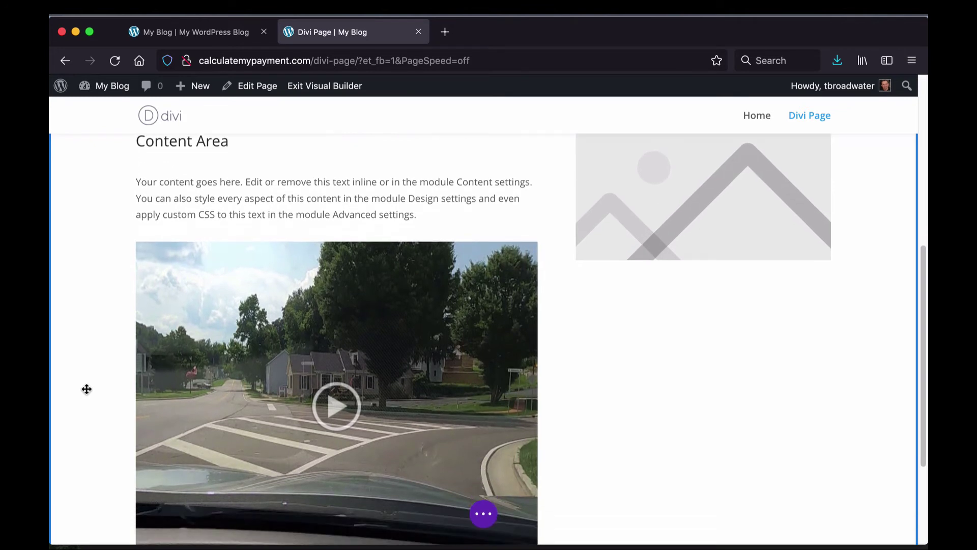
left_click(485, 515)
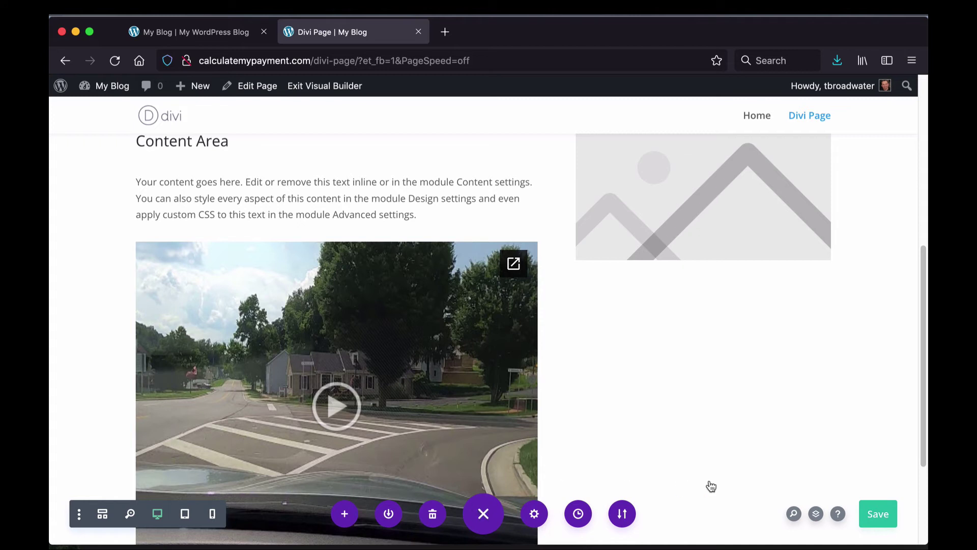
left_click(877, 513)
scroll(254, 211, "up", 4)
scroll(240, 217, "up", 6)
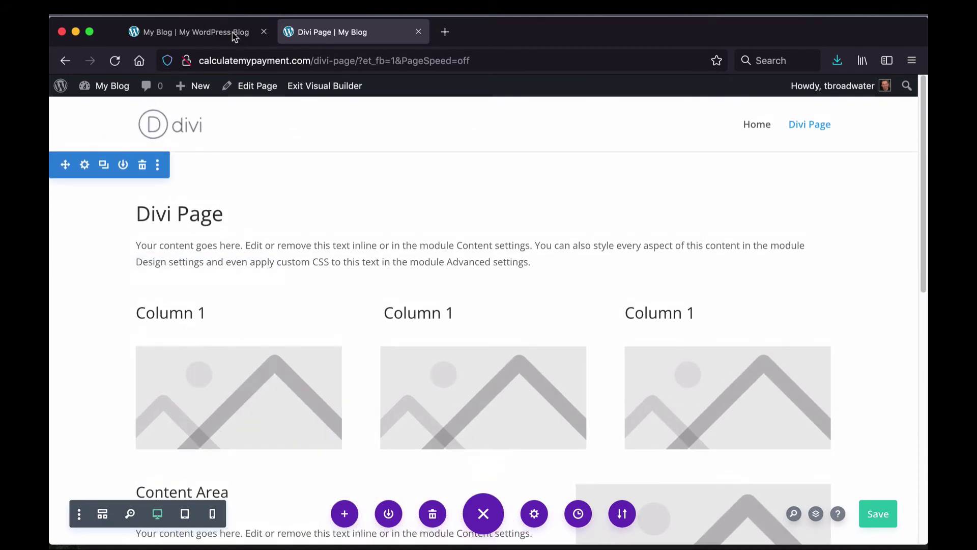
Step: Reload the live site and open Divi Page from the menu
left_click(235, 36)
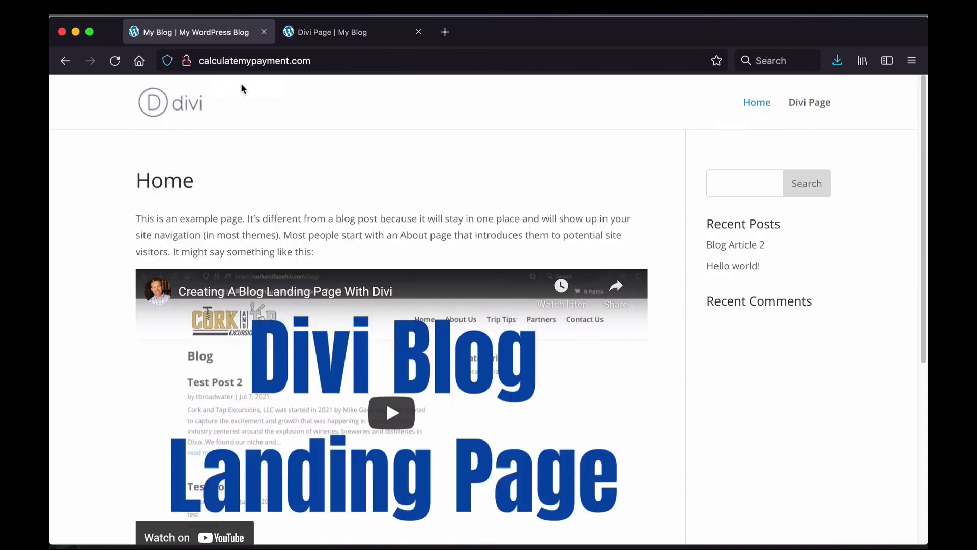
left_click(191, 104)
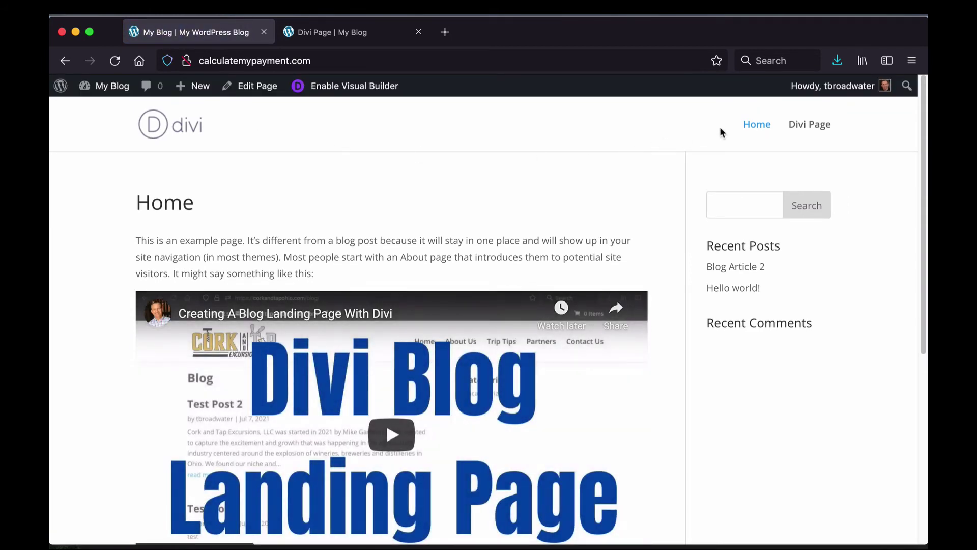
left_click(808, 130)
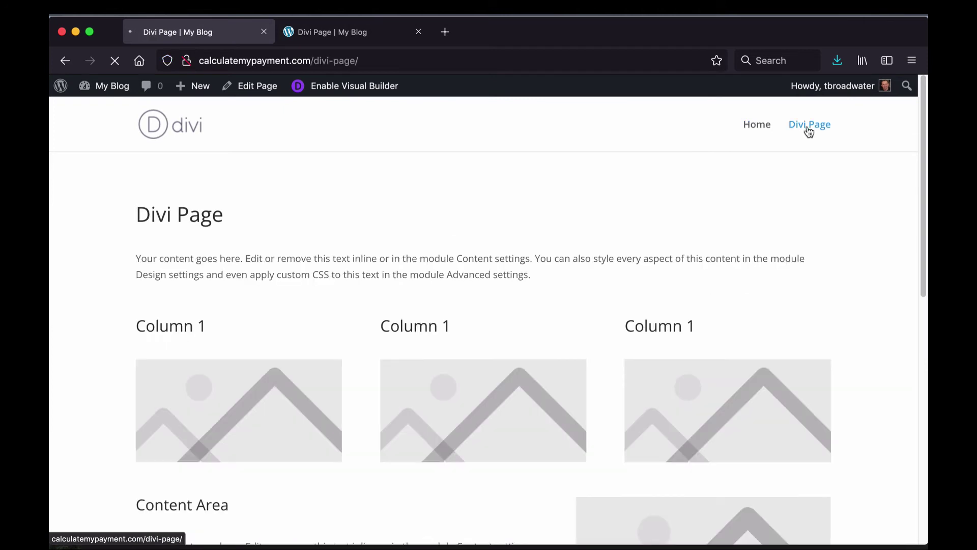
Step: Play the embedded 2:34 Google Drive video, then pause it and return to the builder tab
scroll(448, 206, "down", 10)
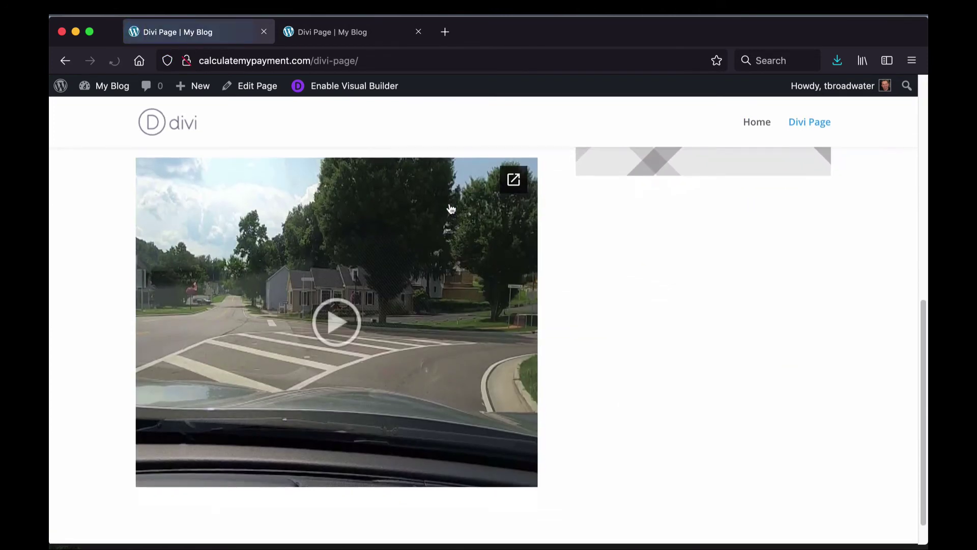
scroll(450, 208, "down", 1)
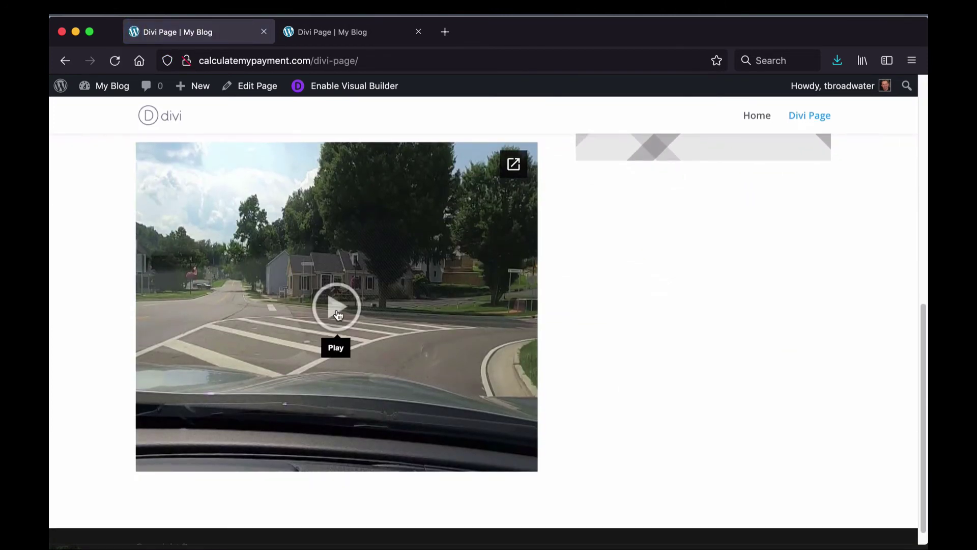
left_click(337, 311)
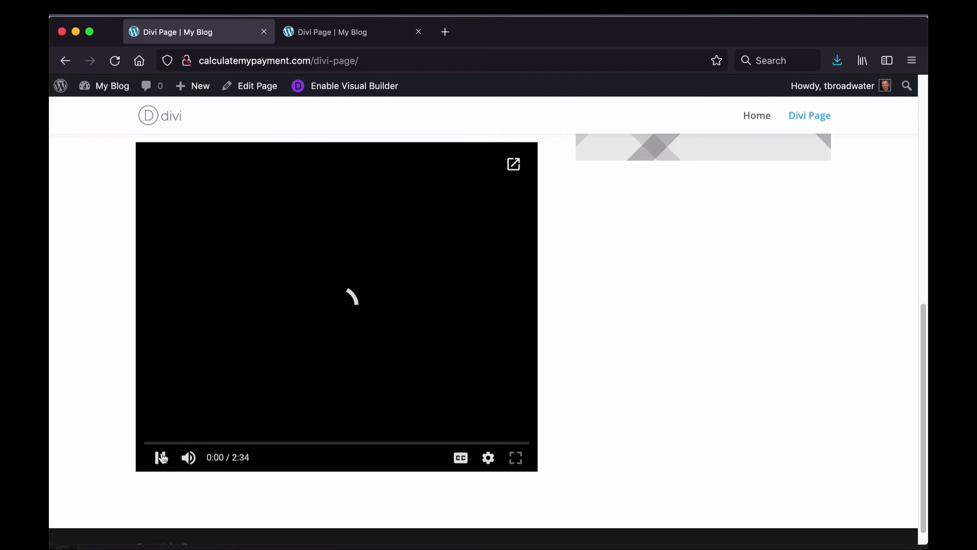
left_click(159, 458)
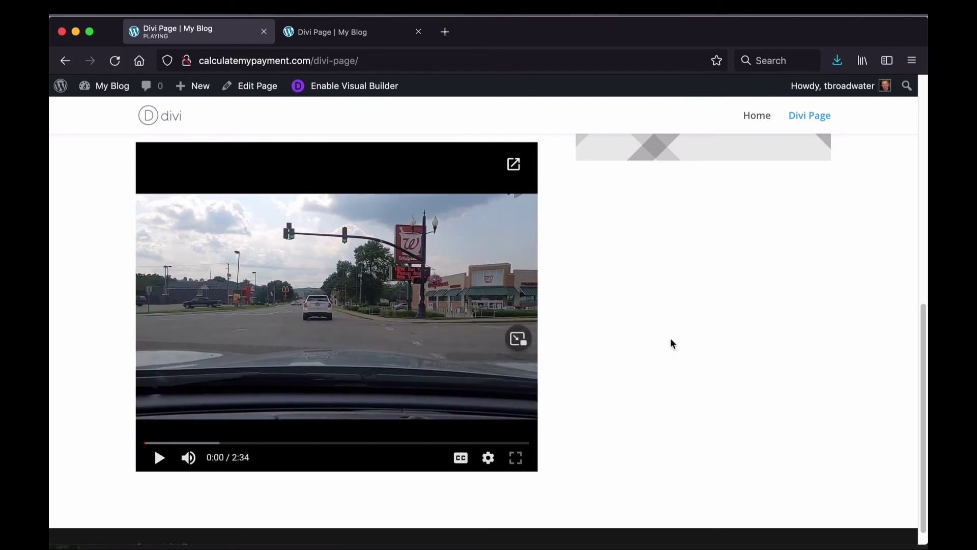
scroll(642, 306, "up", 5)
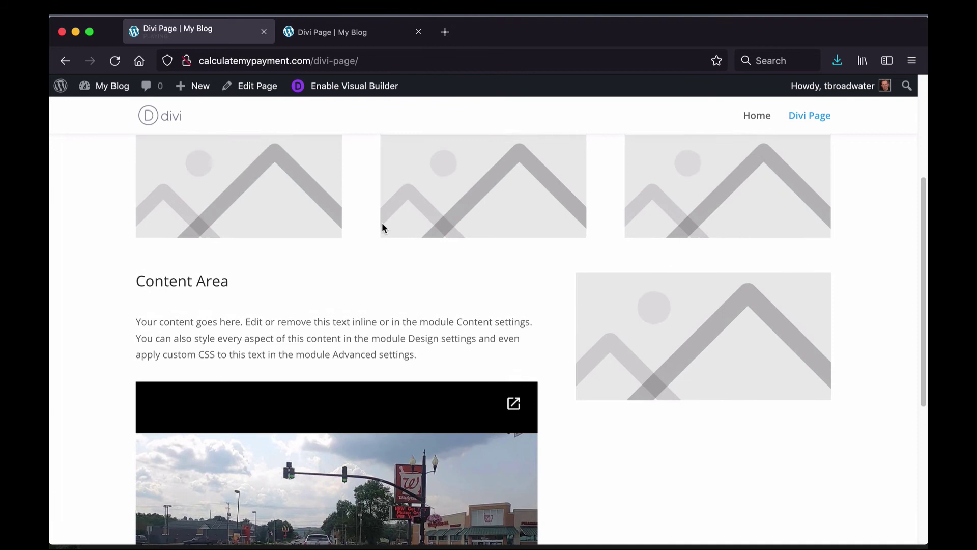
scroll(382, 227, "up", 2)
left_click(319, 34)
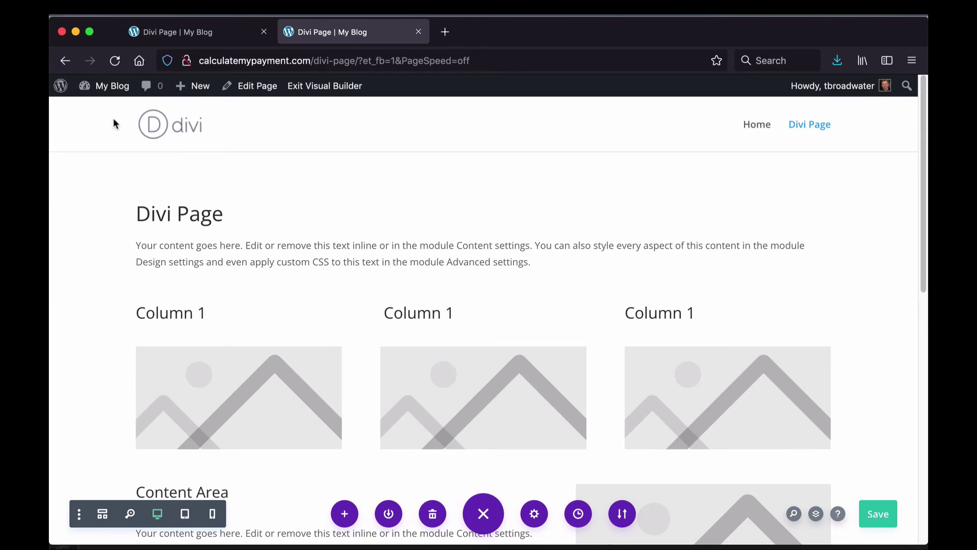
Step: Go to the Dashboard via My Blog and open the Pages list (Demo, Divi Page, Home, Privacy Policy)
mouse_move(109, 86)
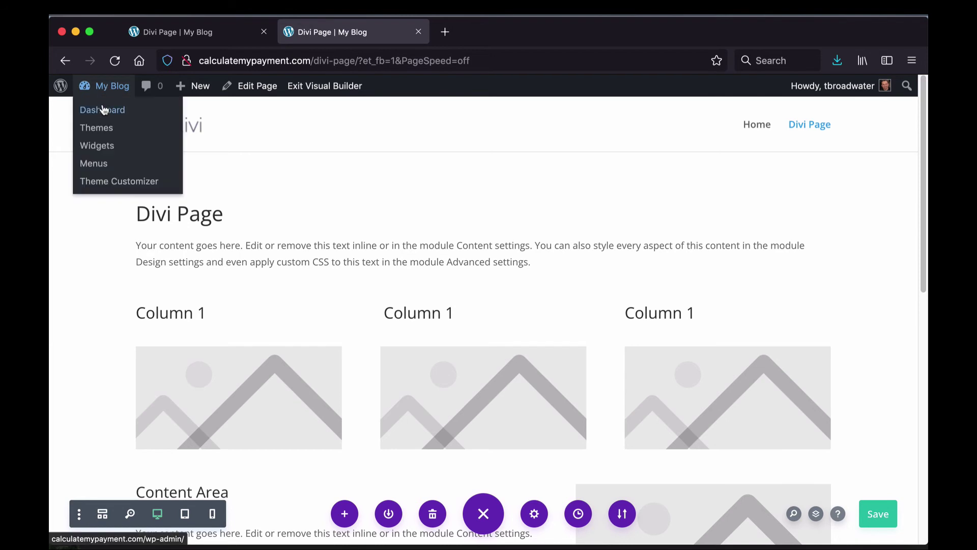
left_click(103, 110)
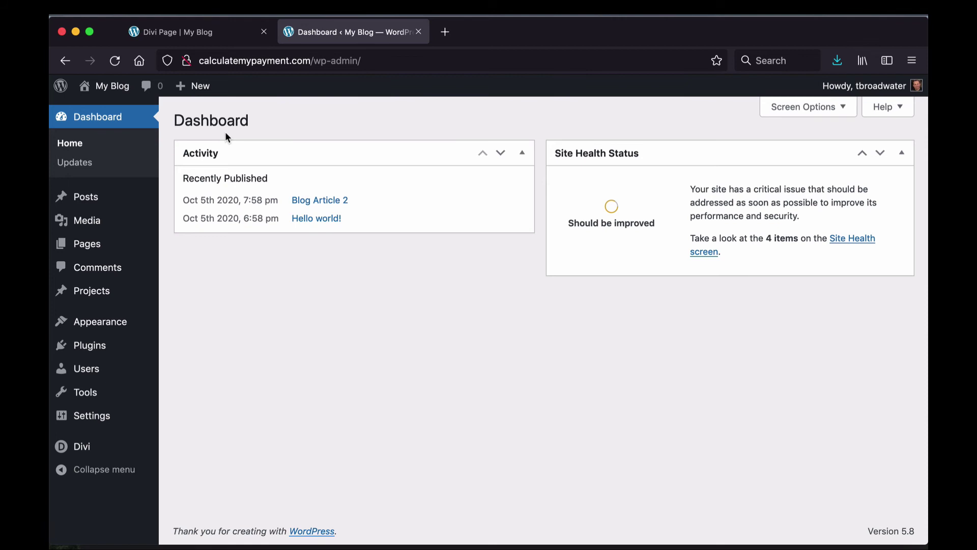
left_click(89, 245)
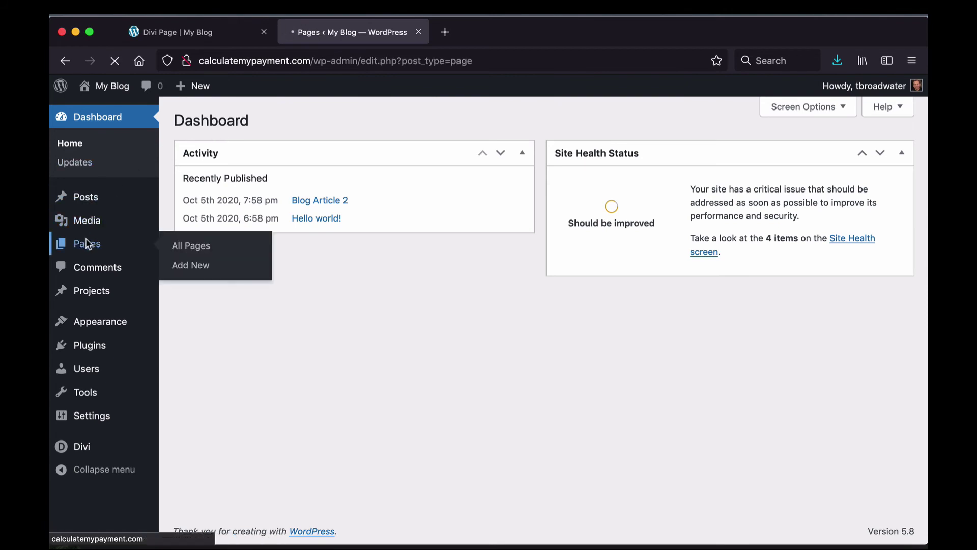
mouse_move(218, 330)
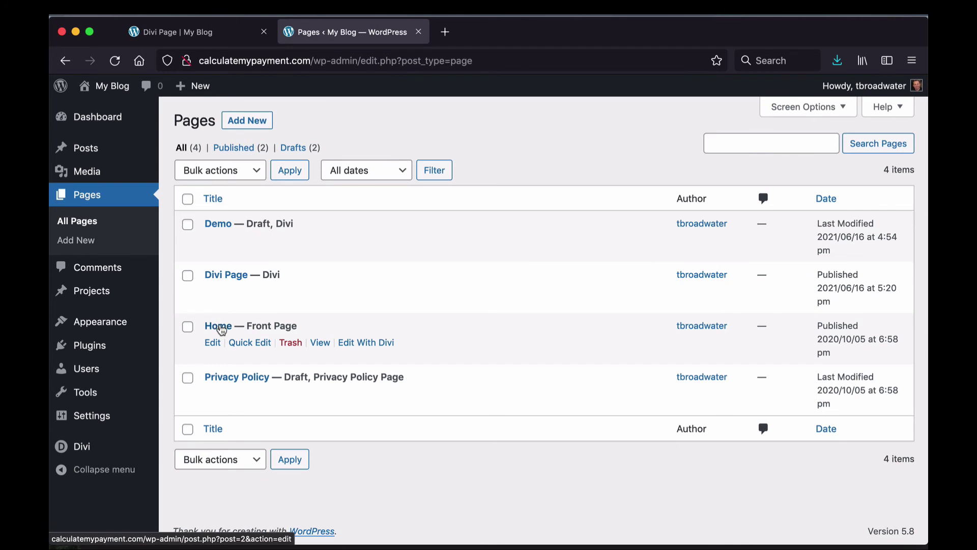
Step: Open the Home page in the block editor, close the welcome guide, and open the YouTube embed's options
left_click(219, 330)
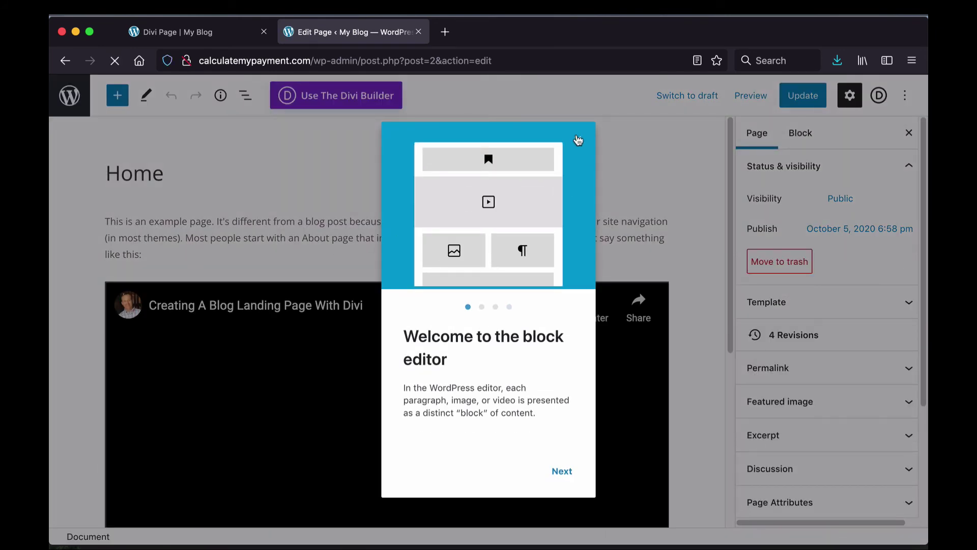
left_click(578, 139)
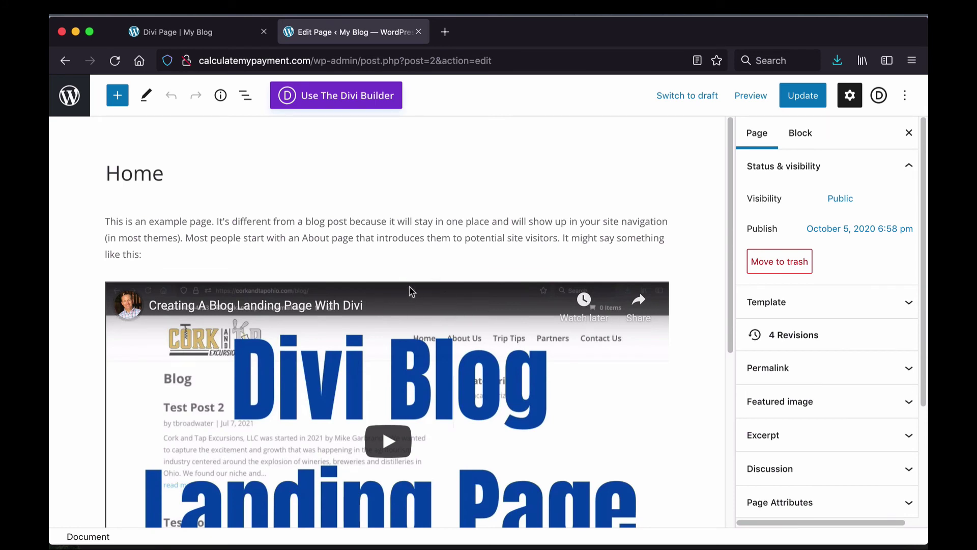
scroll(382, 338, "down", 3)
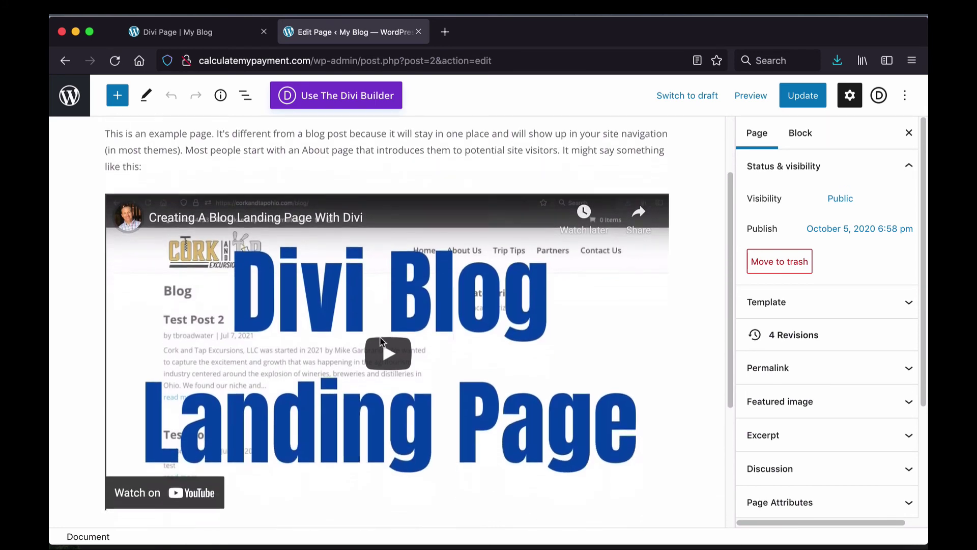
scroll(382, 337, "up", 2)
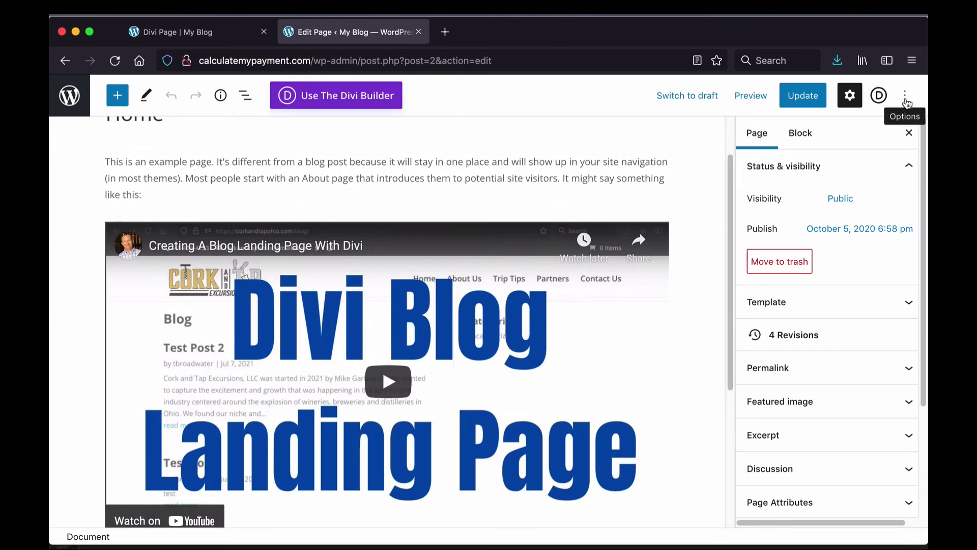
left_click(634, 229)
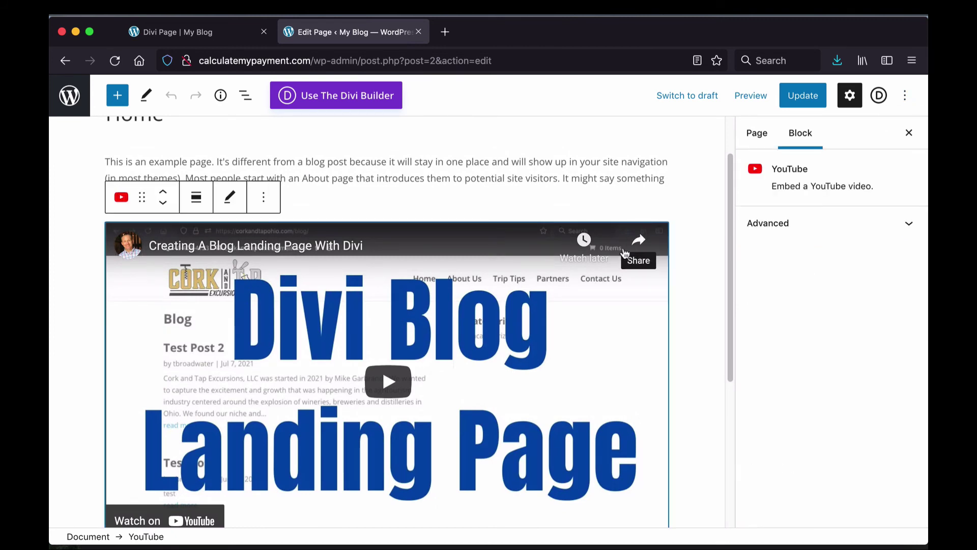
left_click(265, 197)
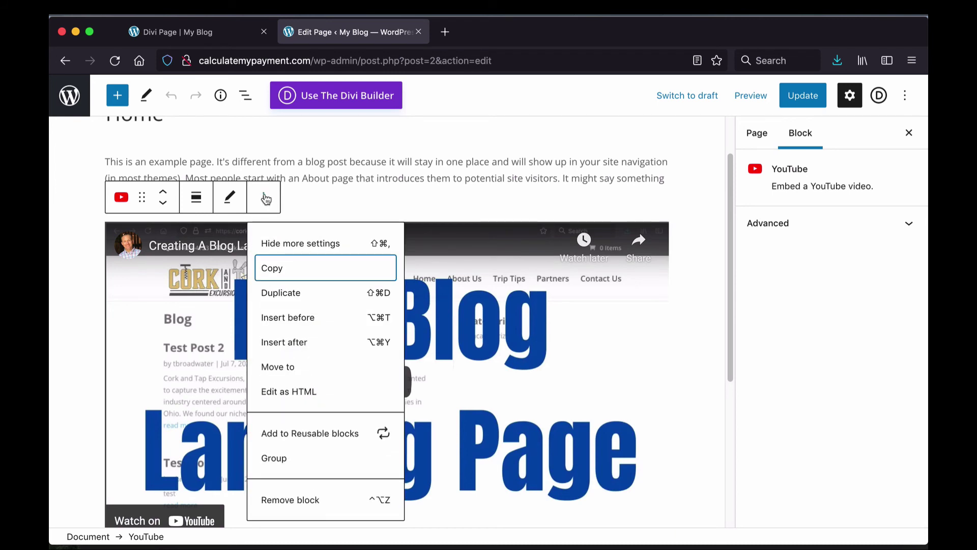
Step: Remove the YouTube embed and add a Code block, found by searching 'cod', after the first paragraph
left_click(296, 499)
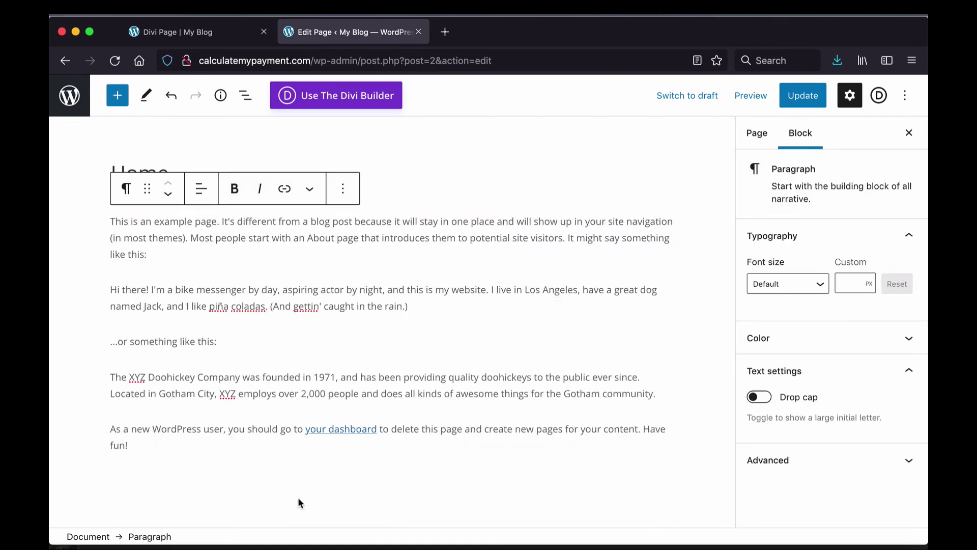
left_click_drag(199, 240, 200, 222)
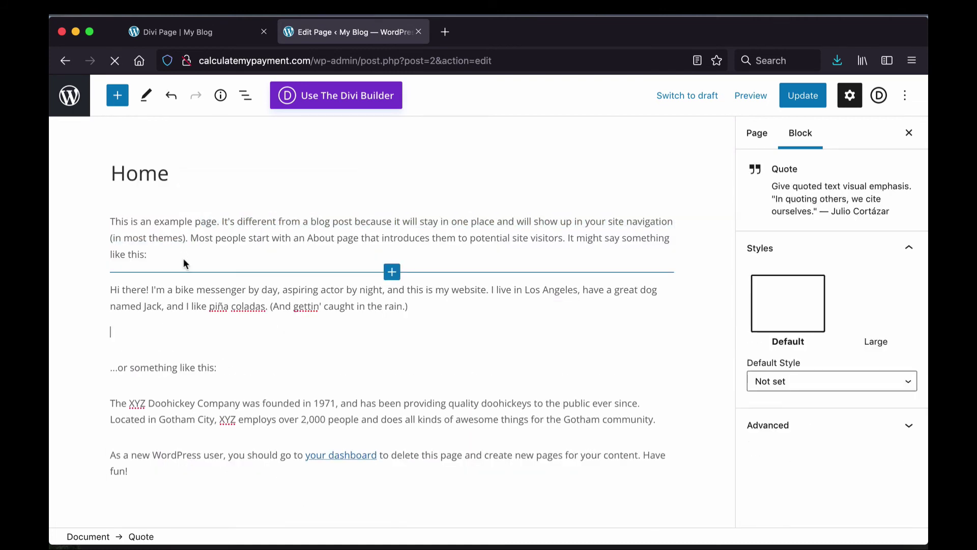
left_click(392, 268)
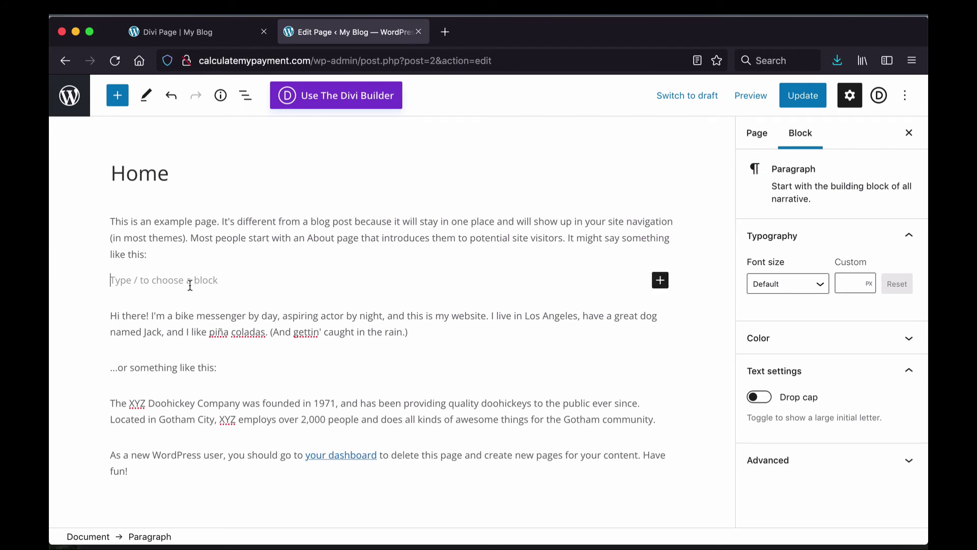
left_click(660, 281)
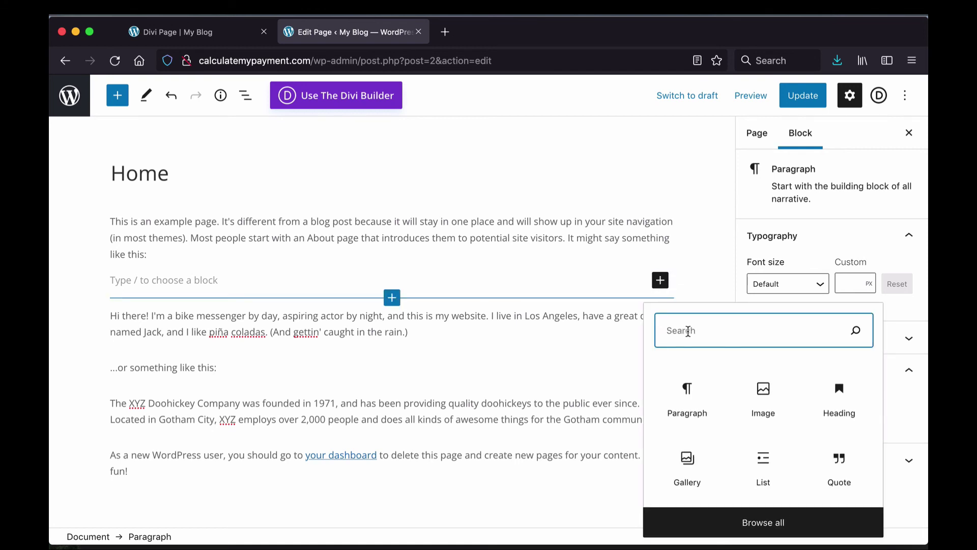
type("cod")
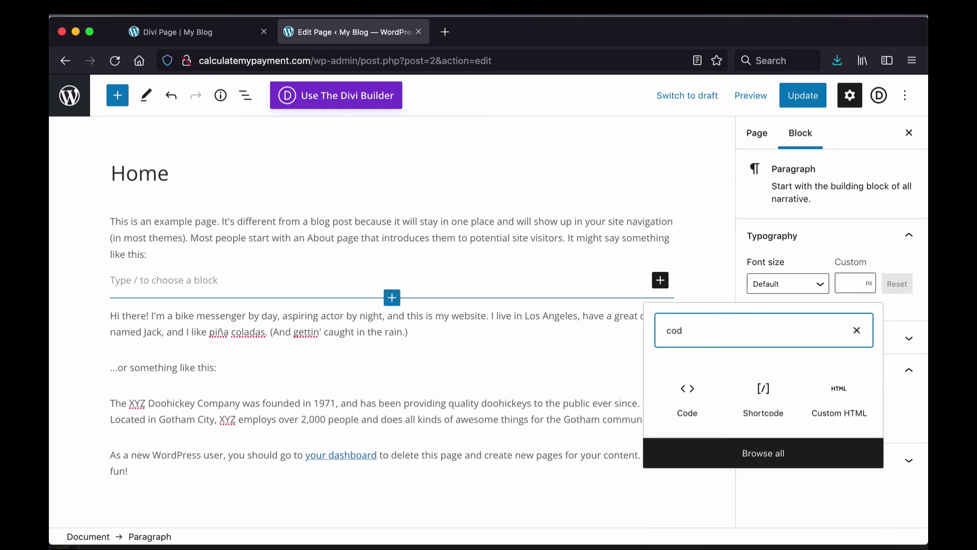
left_click(686, 398)
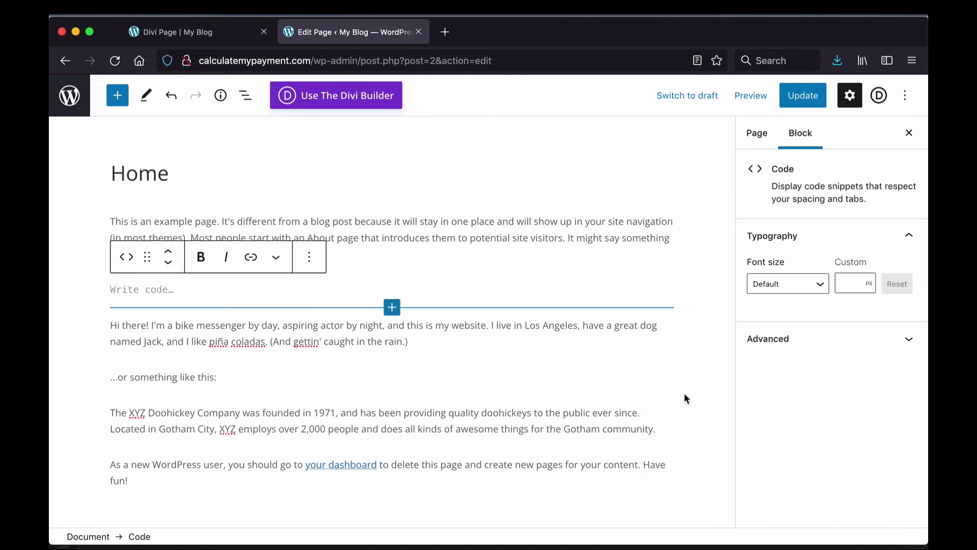
Step: Edit the Code block as HTML and paste the 640×480 Google Drive preview iframe with autoplay
left_click(308, 256)
left_click(334, 454)
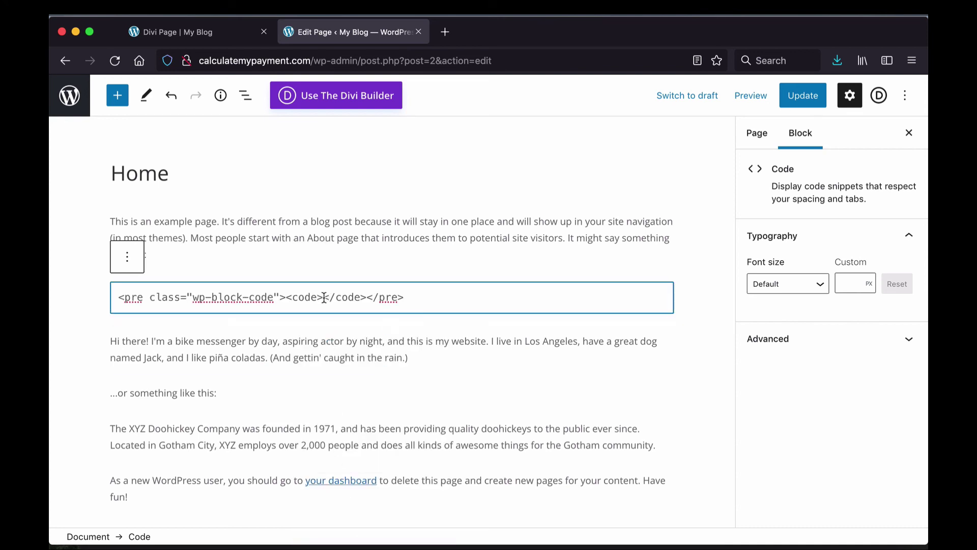
mouse_move(370, 374)
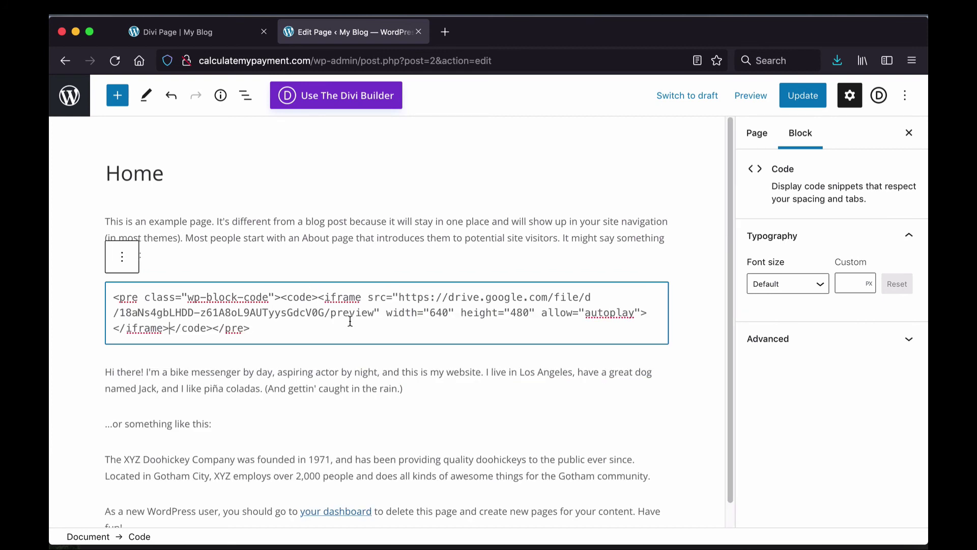
left_click(126, 264)
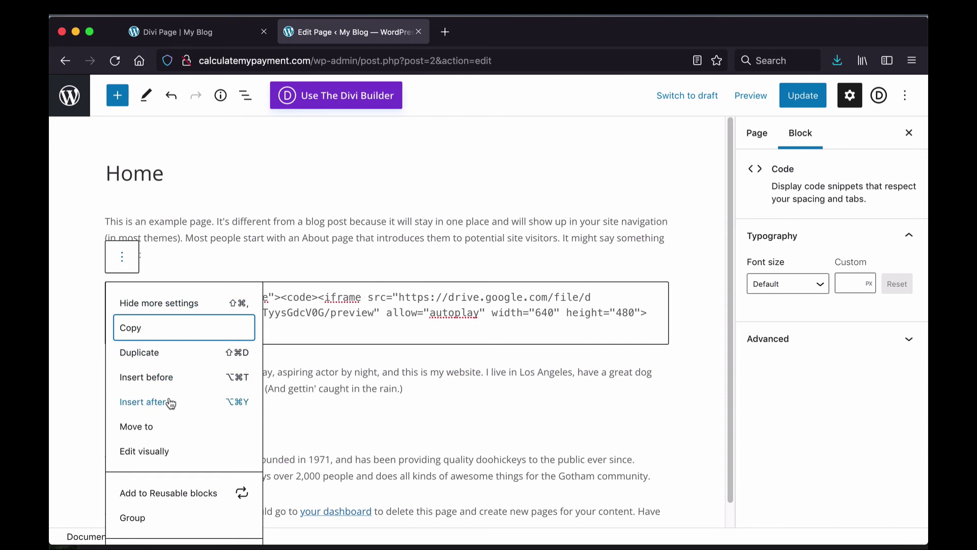
scroll(585, 402, "down", 1)
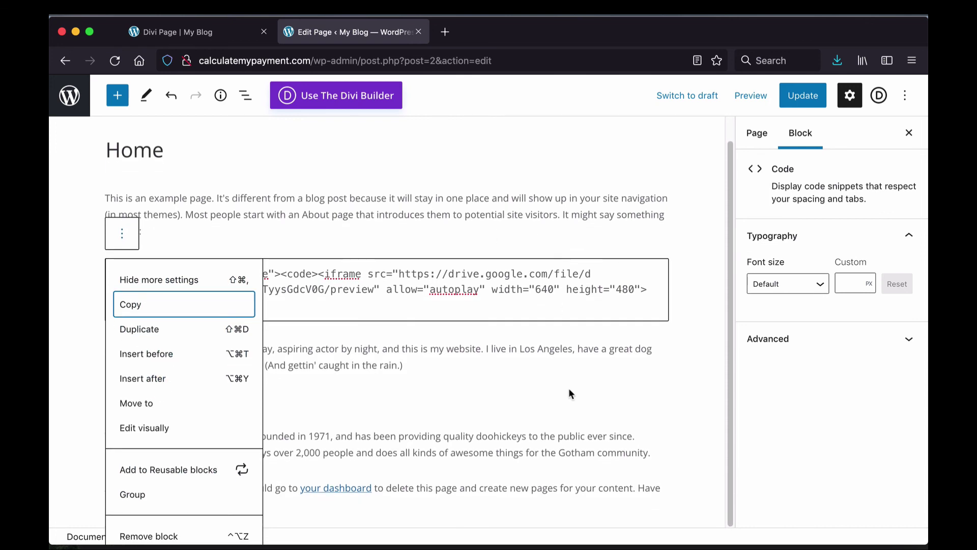
Step: Switch the Code block back to visual mode to preview the Drive video, then Update the Home page
left_click(145, 431)
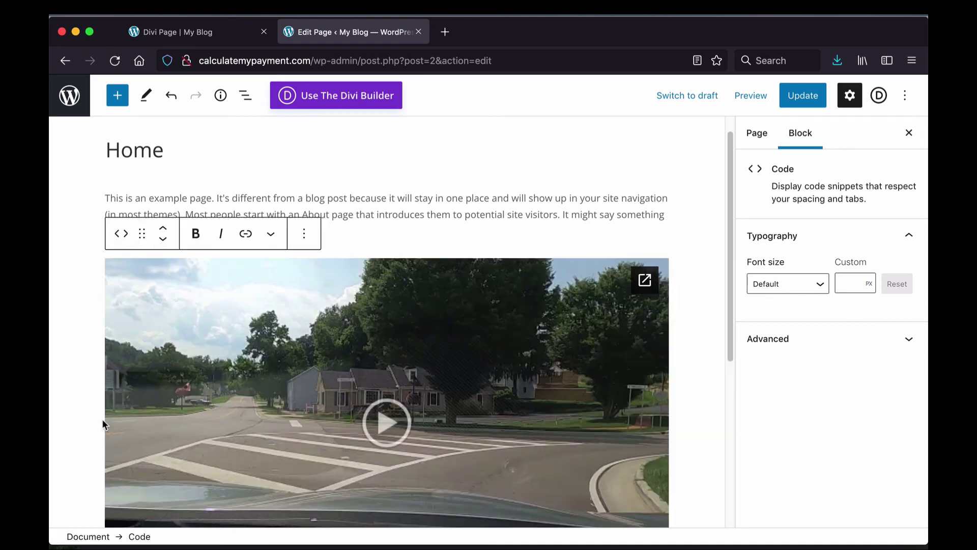
scroll(600, 201, "down", 3)
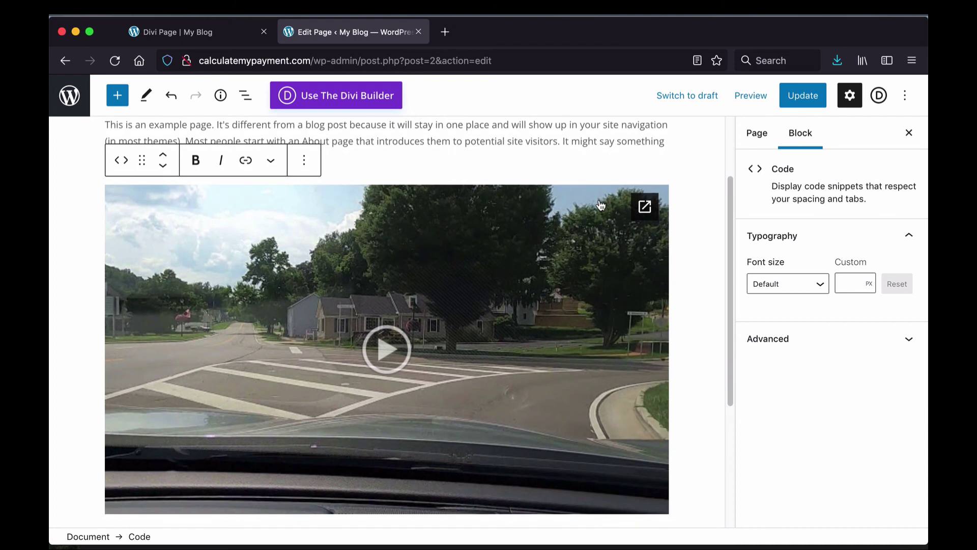
scroll(601, 205, "down", 1)
scroll(601, 205, "up", 1)
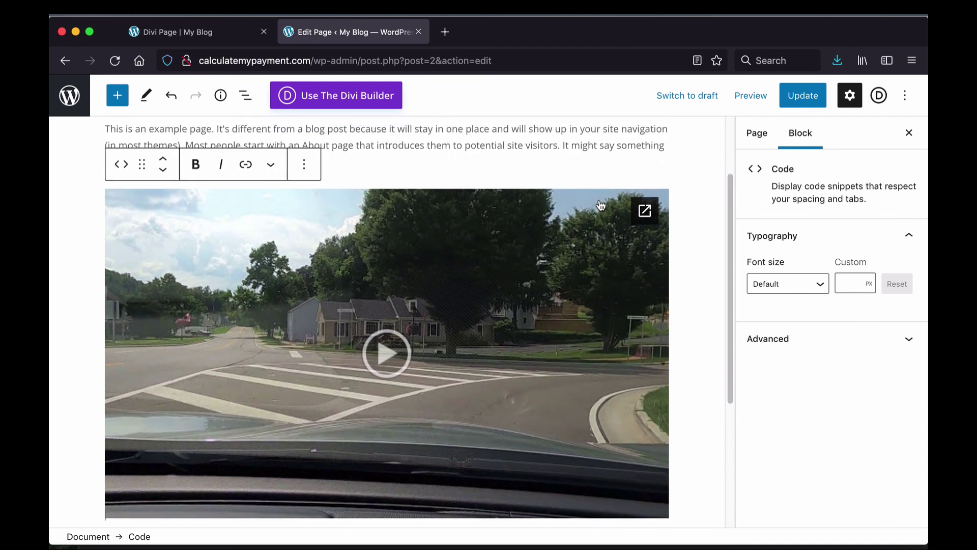
left_click(802, 102)
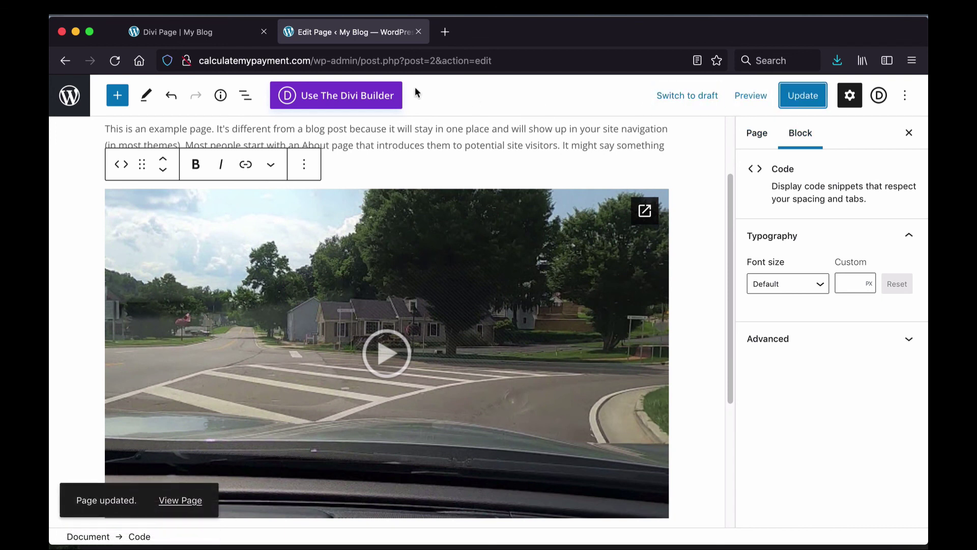
Step: Reload the Divi Page tab, follow the site logo to Home, and view the embedded Drive video
left_click(198, 35)
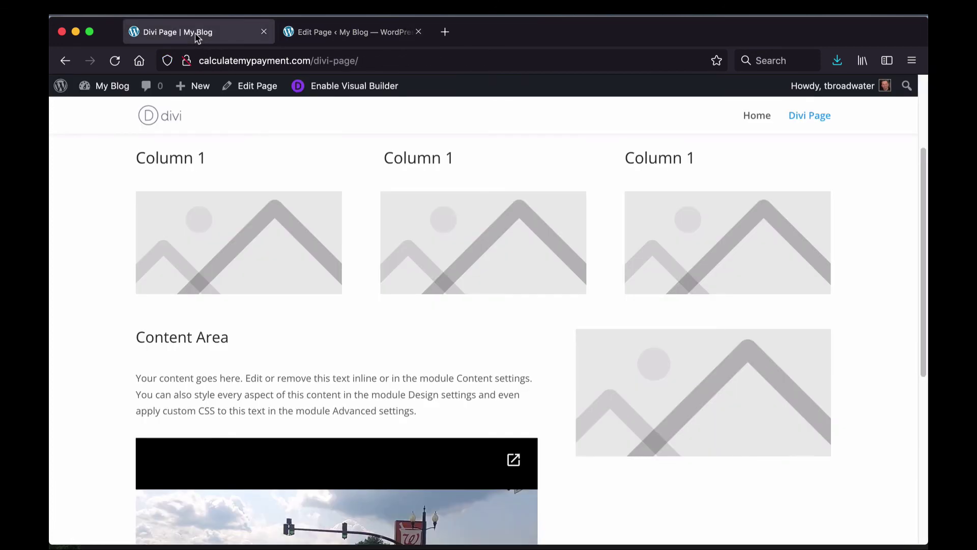
left_click(114, 61)
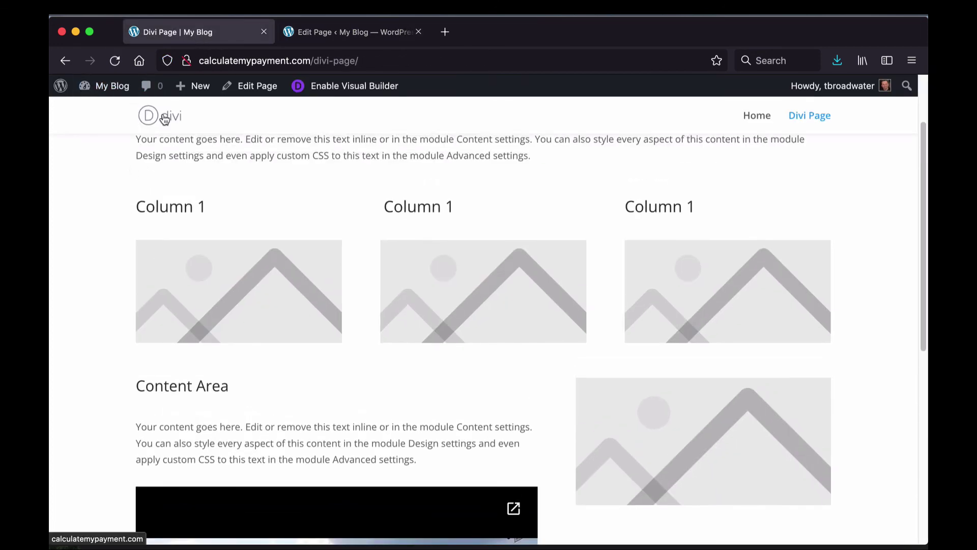
left_click(165, 118)
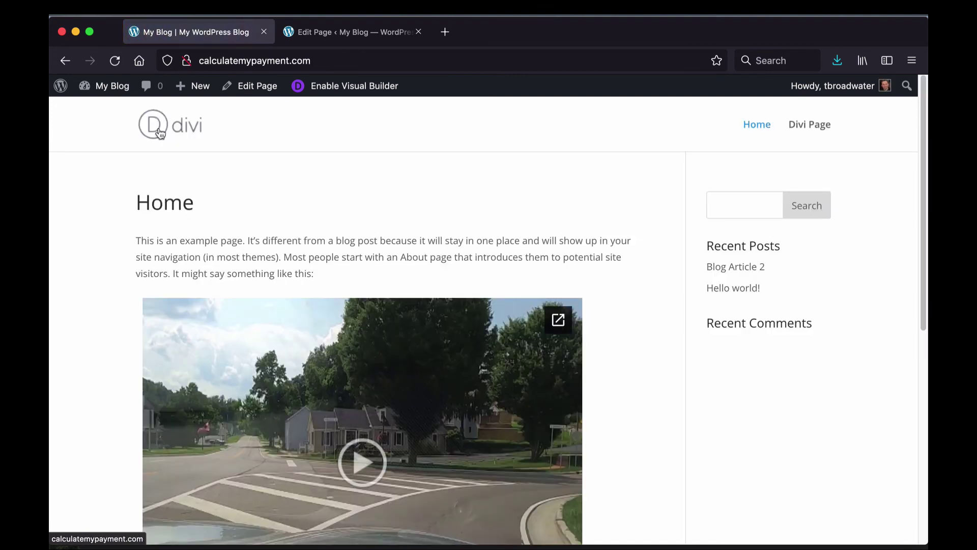
scroll(120, 196, "down", 4)
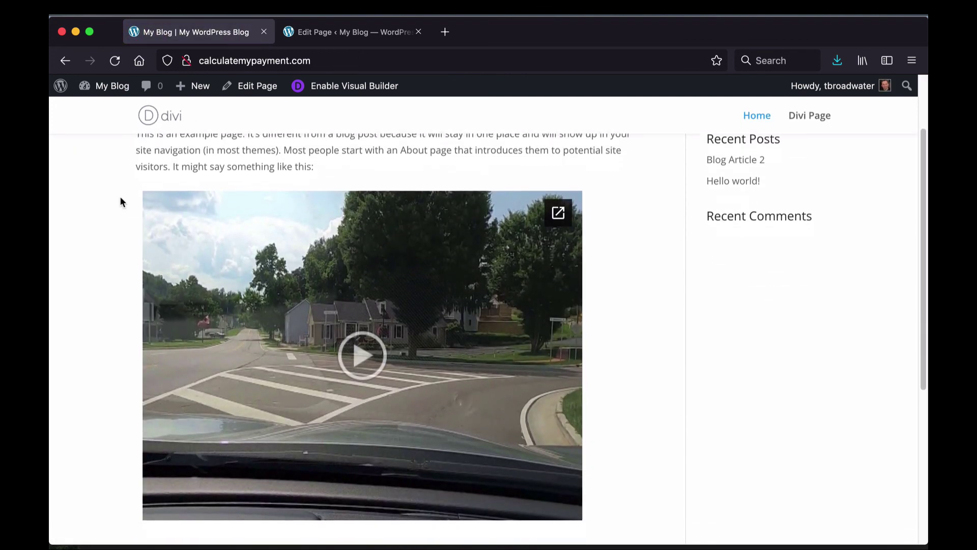
scroll(120, 198, "up", 3)
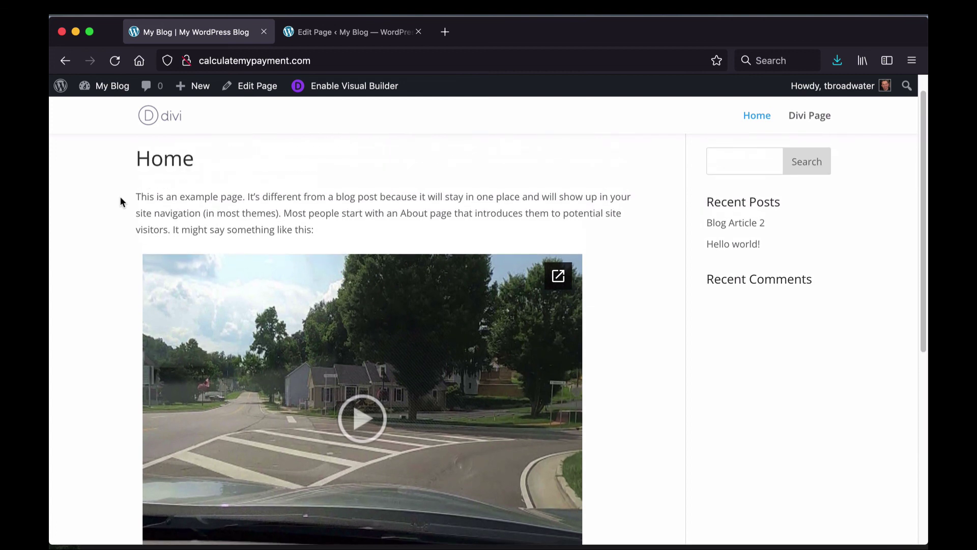